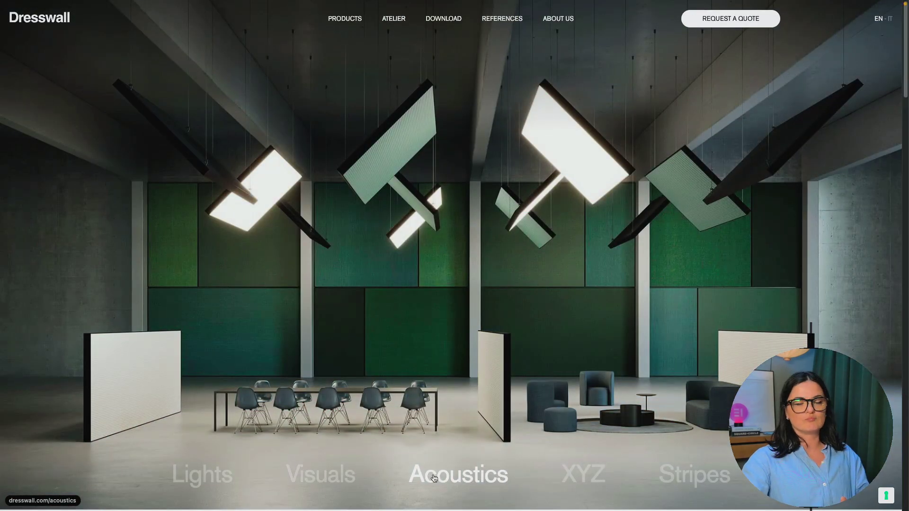
Step: Look at the Acoustics reference page, then go back to the Elementor page being built
left_click(434, 476)
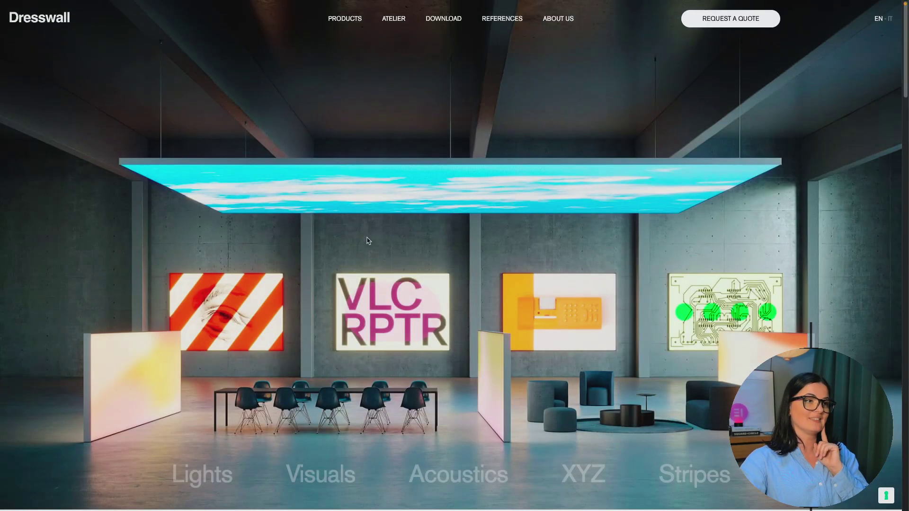
mouse_move(2, 323)
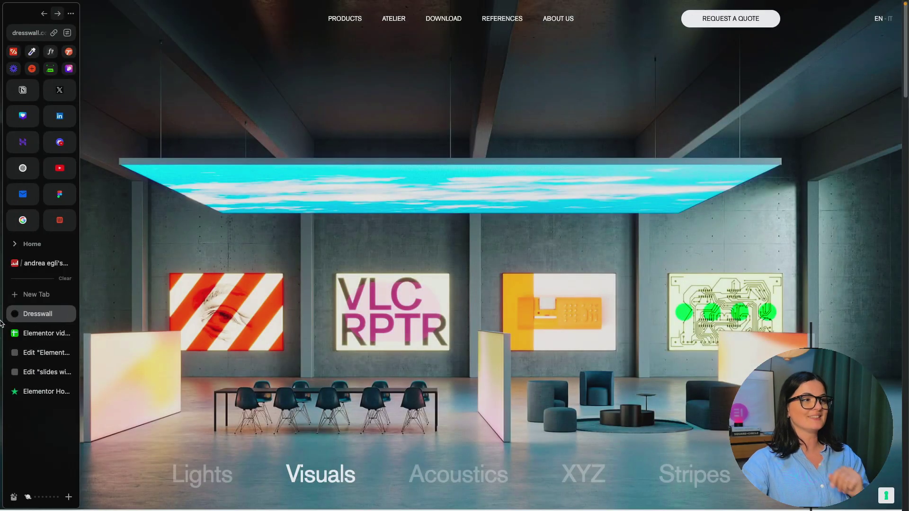
left_click(32, 369)
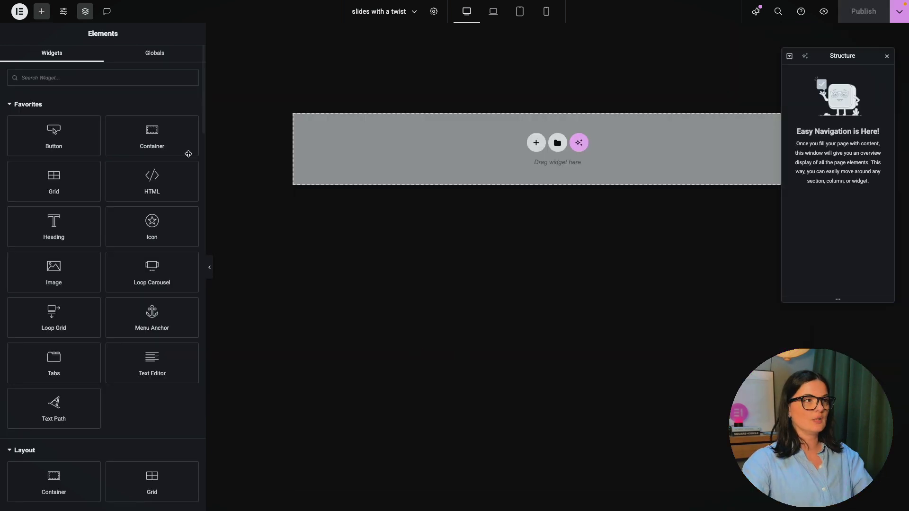
Step: Add a full-width container with a minimum height of 80 vh
left_click(152, 145)
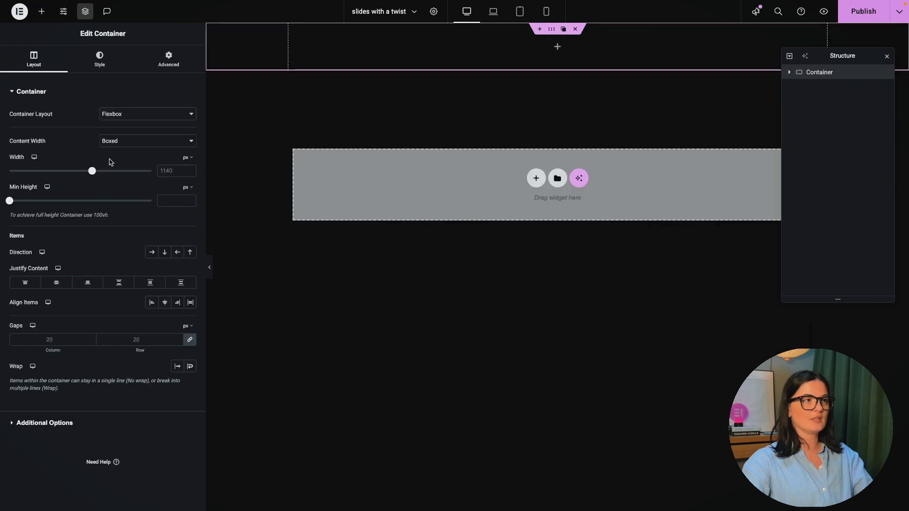
left_click(115, 145)
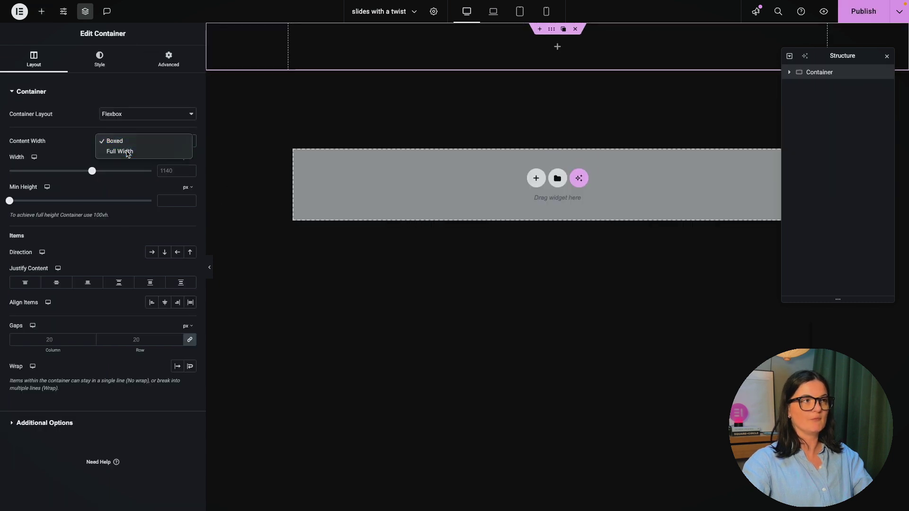
left_click(127, 152)
left_click(187, 188)
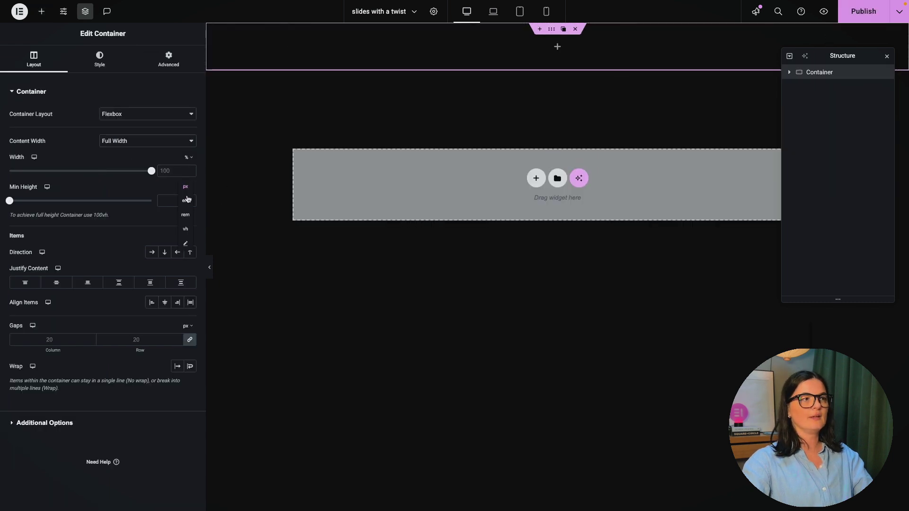
left_click(186, 231)
left_click(171, 201)
type("80")
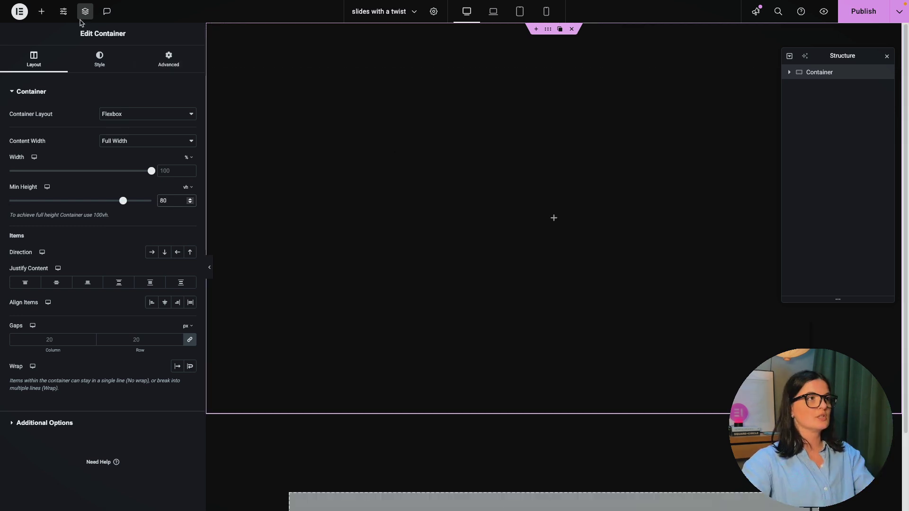
Step: Search 'sl' in the widget list and drop a Slides widget into the container
left_click(41, 13)
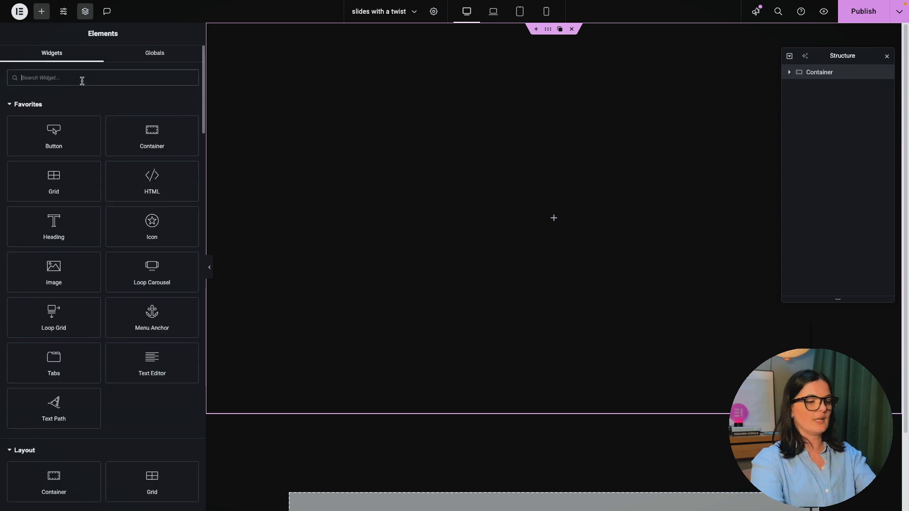
type("slide")
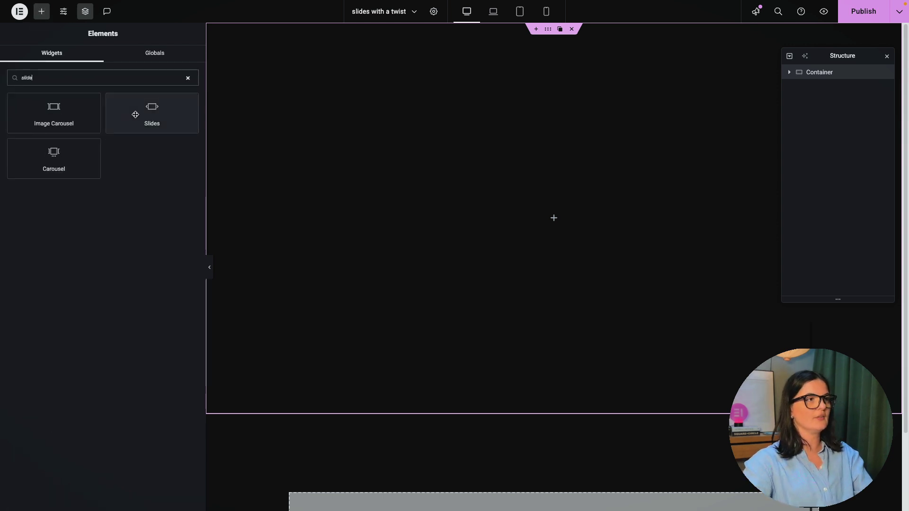
left_click(136, 114)
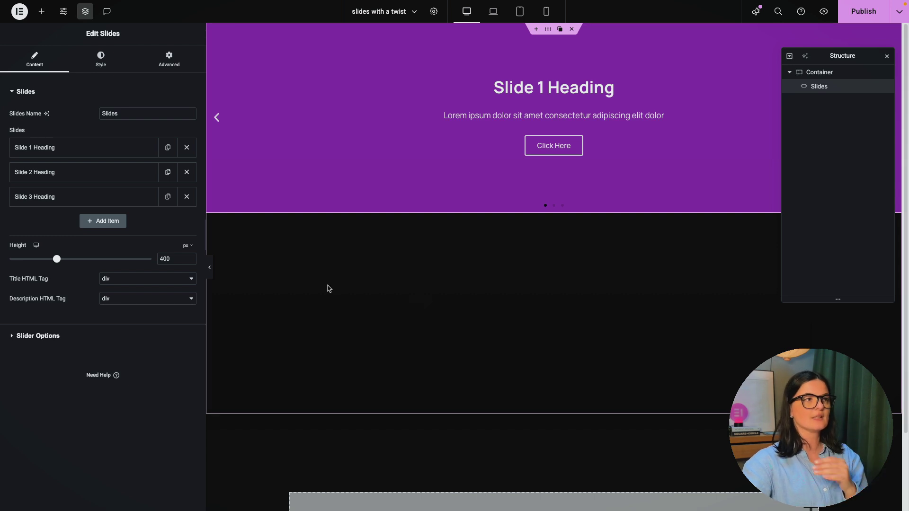
Step: Delete the Slide 3 and Slide 2 items, leaving Slide 1 Heading expanded
left_click(187, 197)
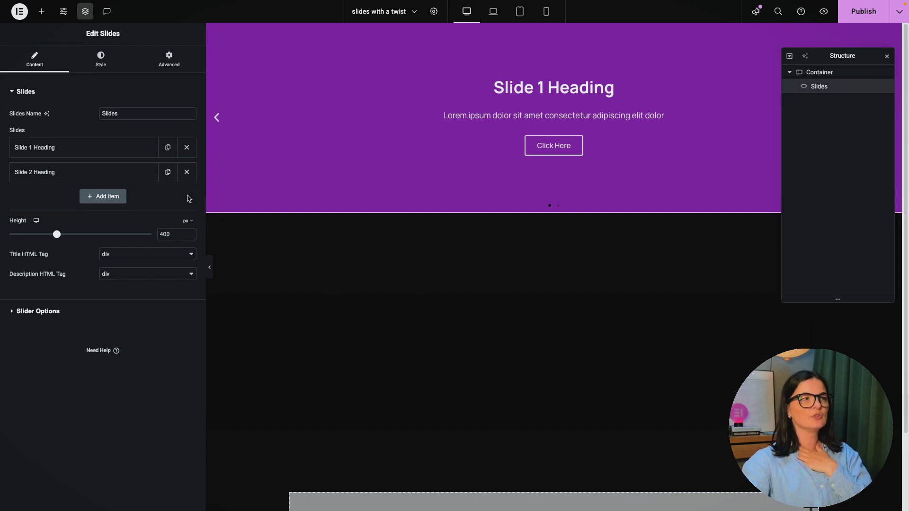
left_click(187, 172)
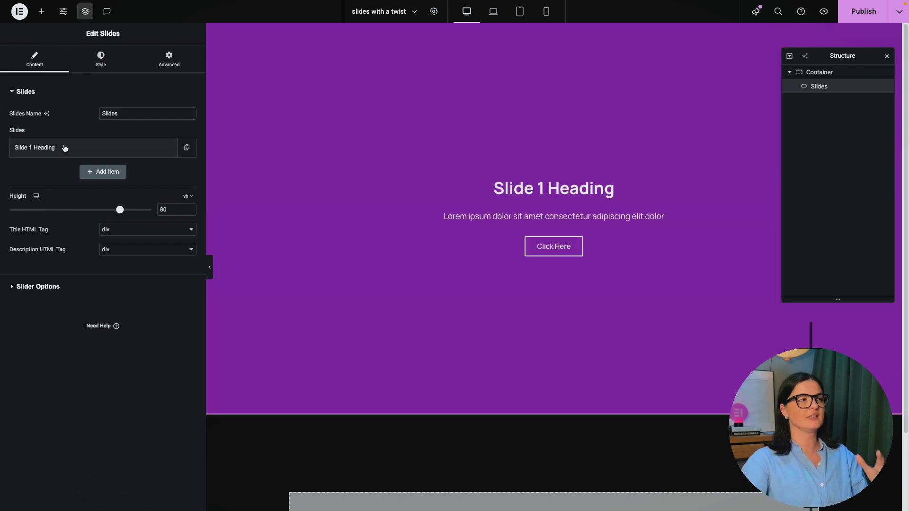
left_click(126, 157)
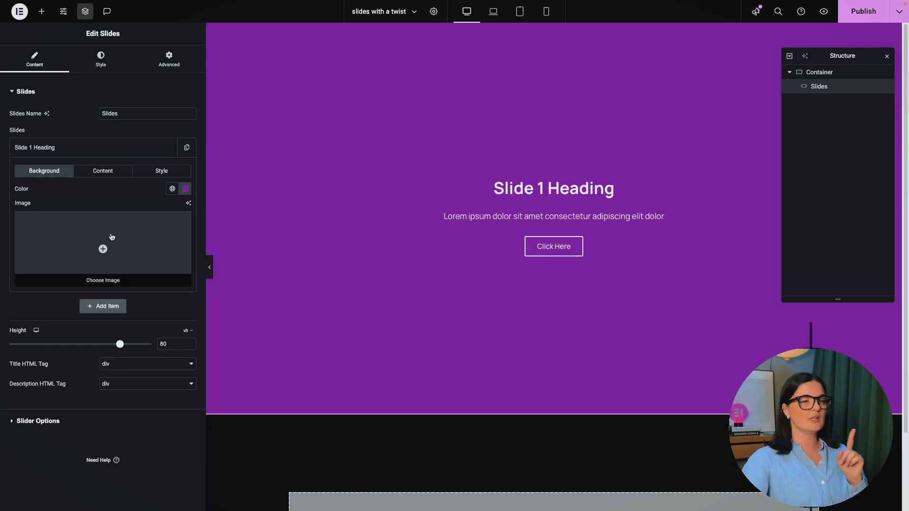
Step: Set the Arflex interior photo from the Media Library as Slide 1's background
left_click(112, 236)
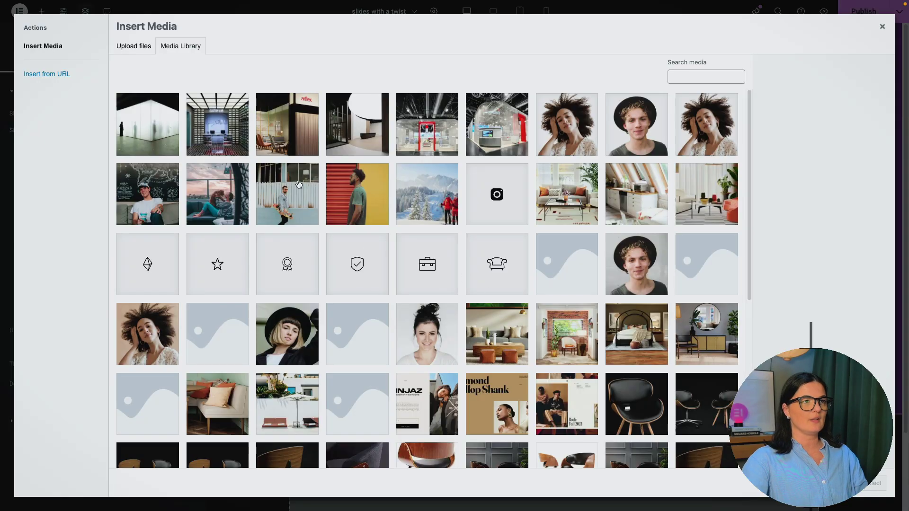
left_click(287, 140)
left_click(880, 483)
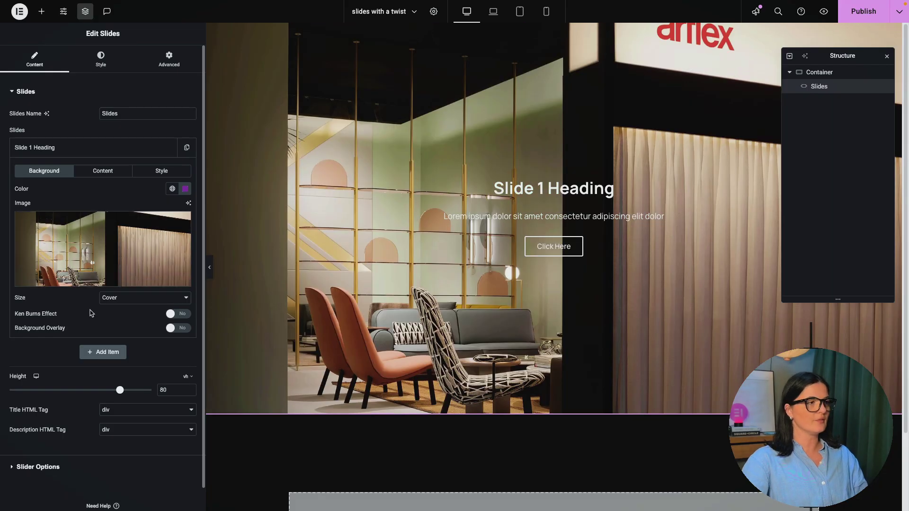
Step: Turn on the background overlay with Normal blend mode and clear the purple background colour
left_click(183, 329)
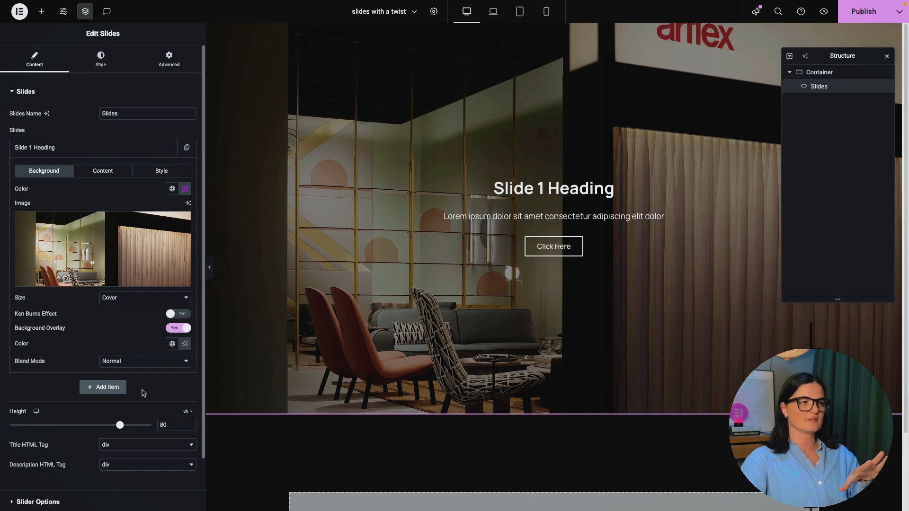
left_click(185, 346)
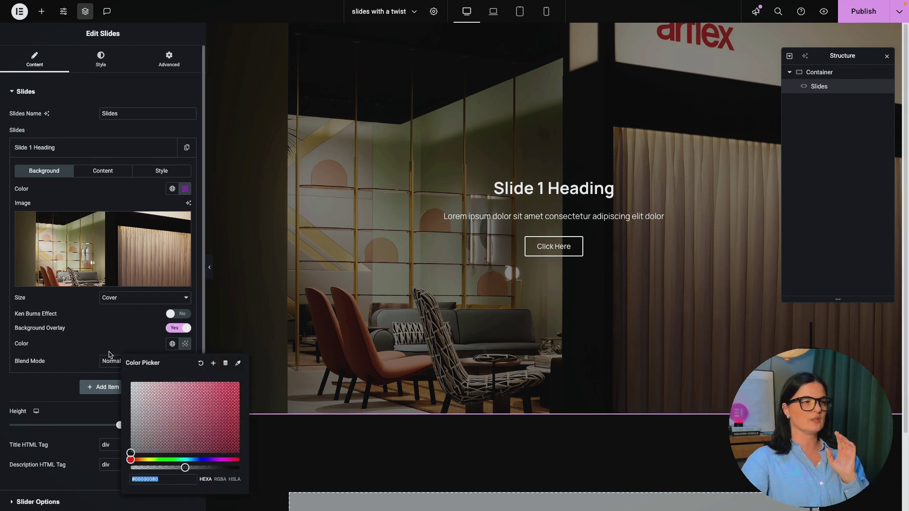
left_click(106, 335)
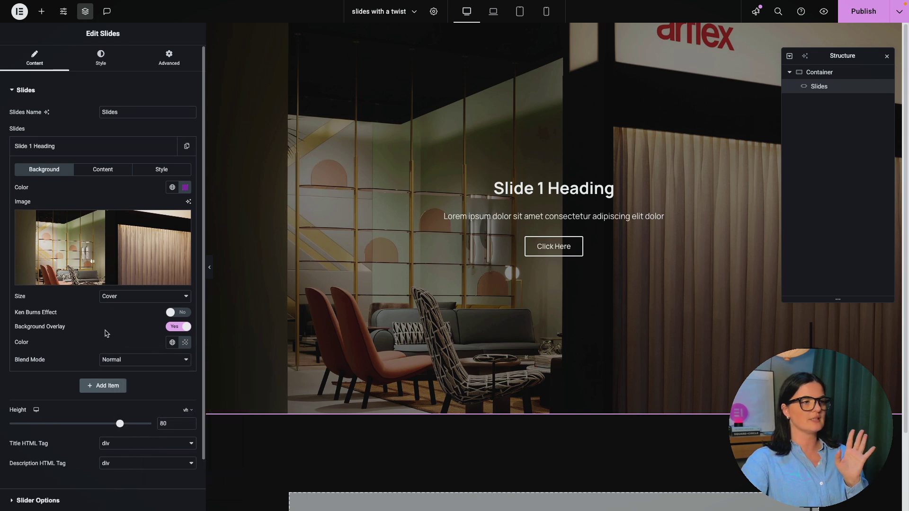
left_click(122, 362)
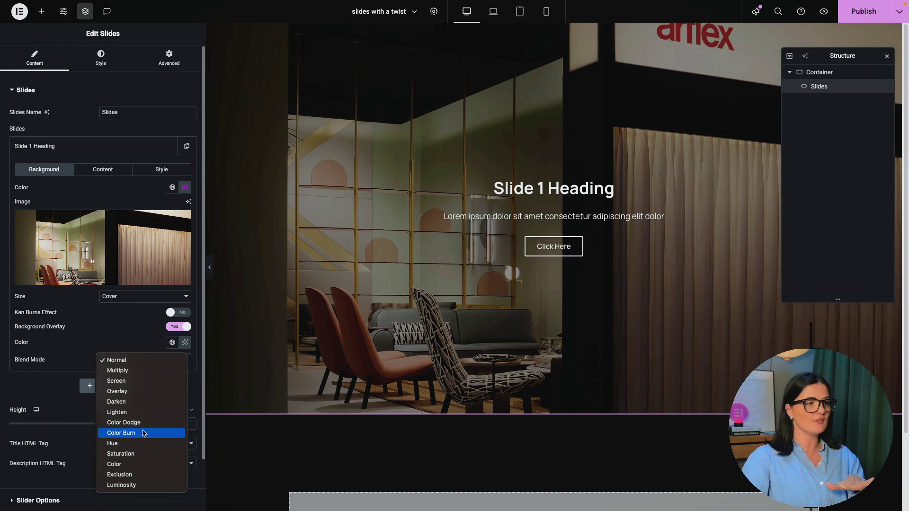
left_click(112, 336)
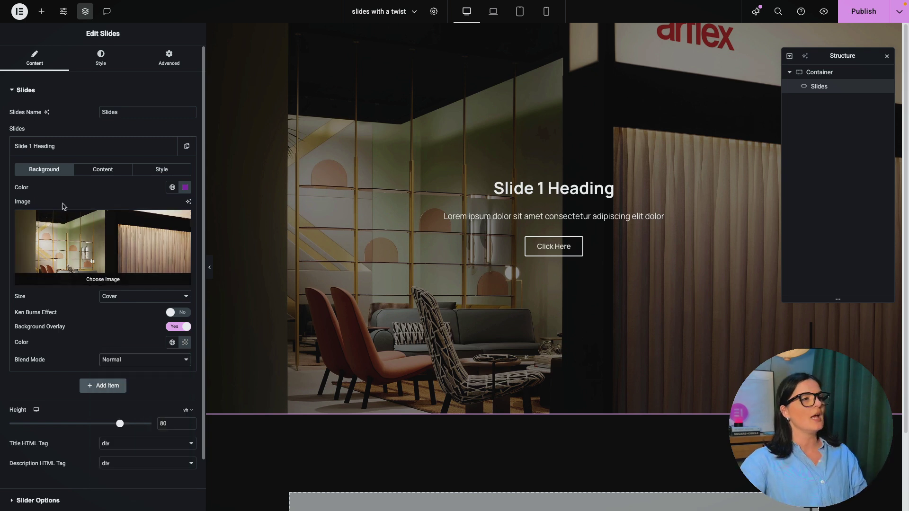
left_click(183, 189)
left_click(200, 209)
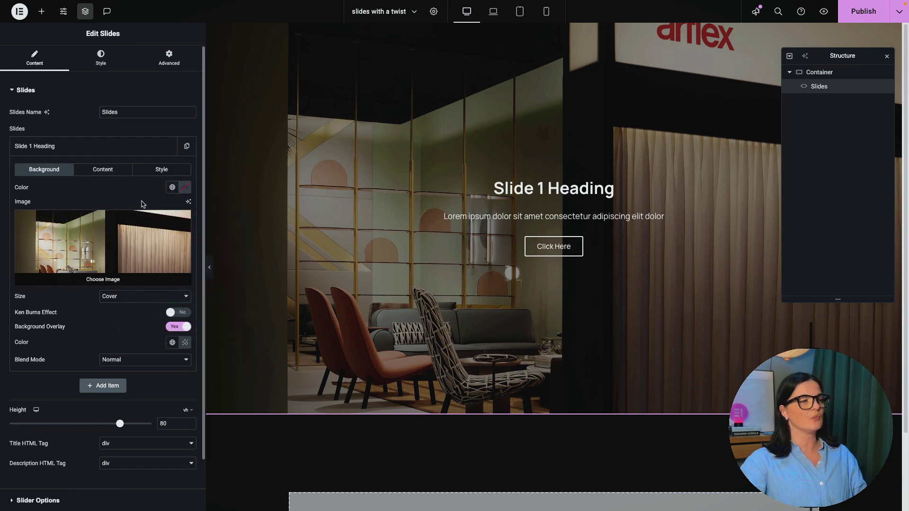
Step: Clear Slide 1's description, heading and 'Click Here' button text
left_click(116, 170)
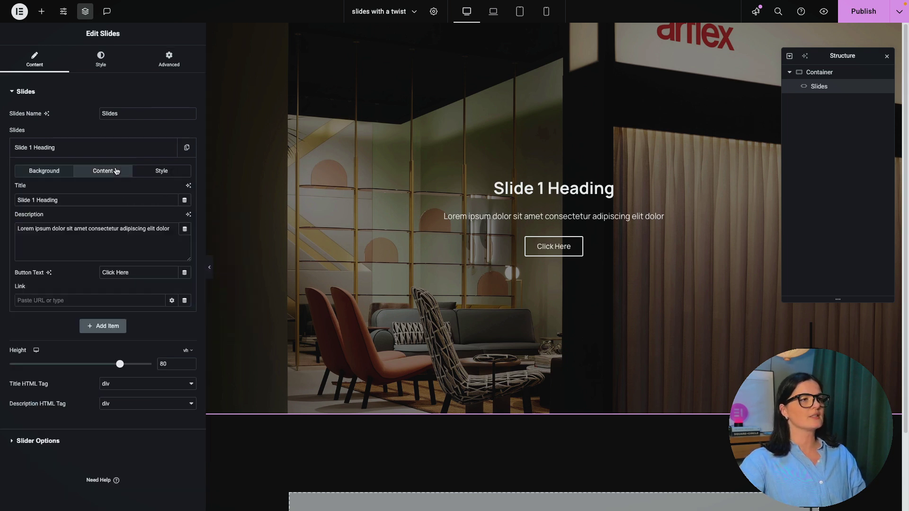
left_click(66, 231)
key("ctrl+a")
key("BackSpace")
left_click(48, 200)
key("ctrl+a")
key("BackSpace")
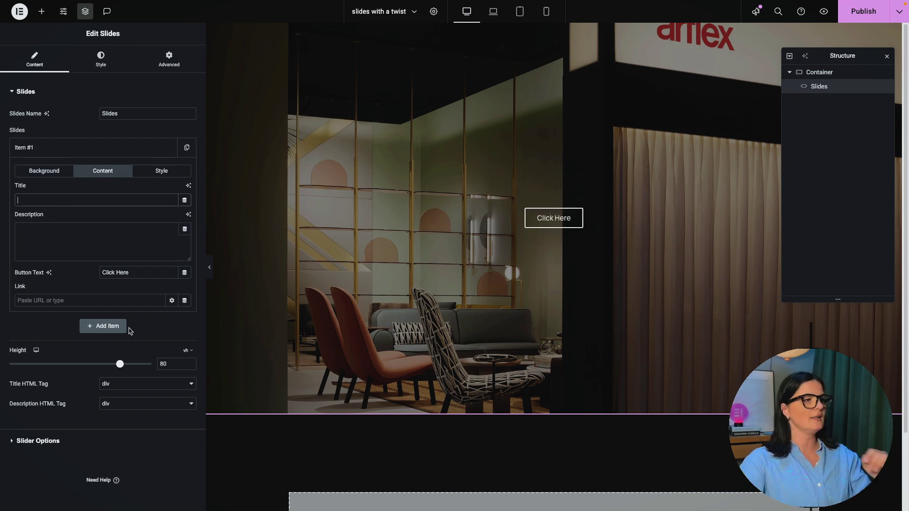
left_click(130, 273)
key("ctrl+a")
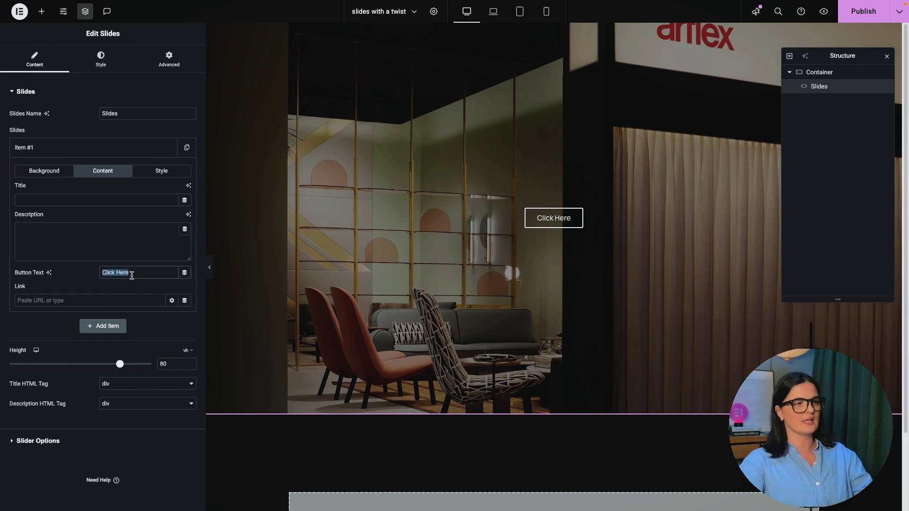
key("BackSpace")
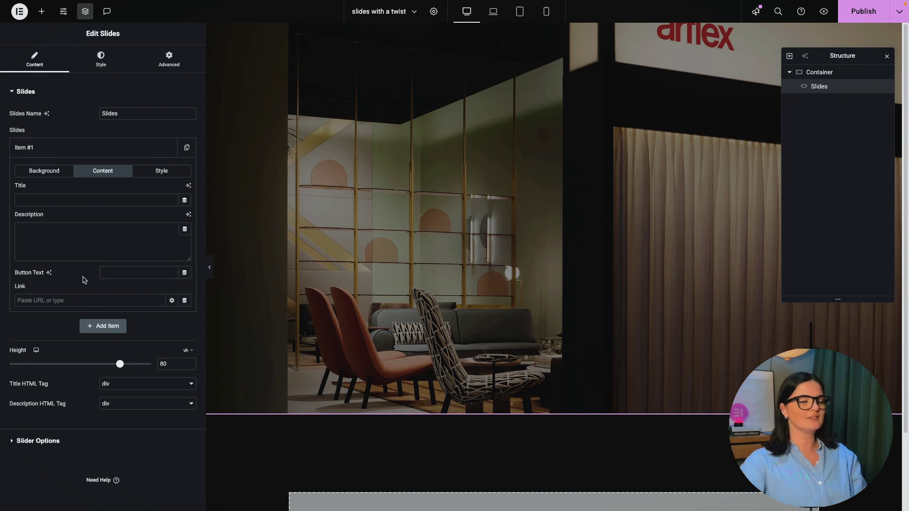
Step: Enable a custom style for Slide 1 with content positioned left, then collapse it
left_click(160, 173)
left_click(164, 172)
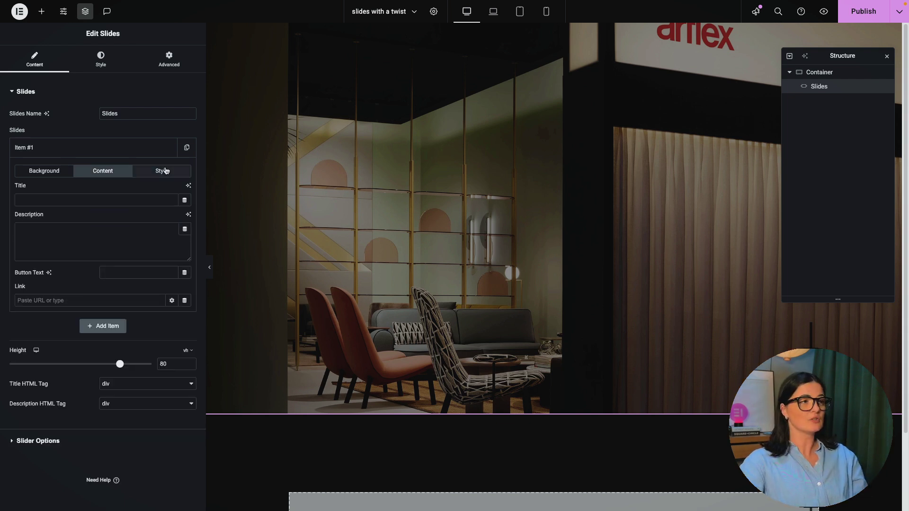
left_click(166, 170)
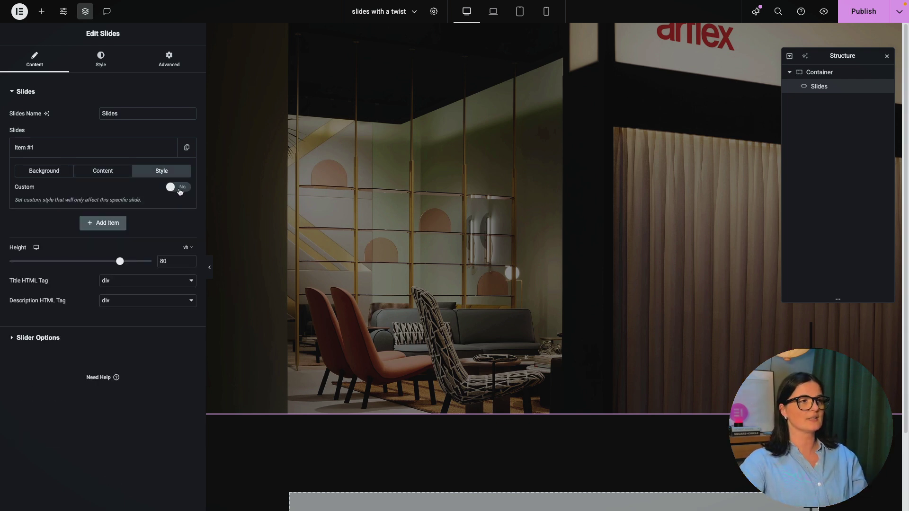
left_click(179, 190)
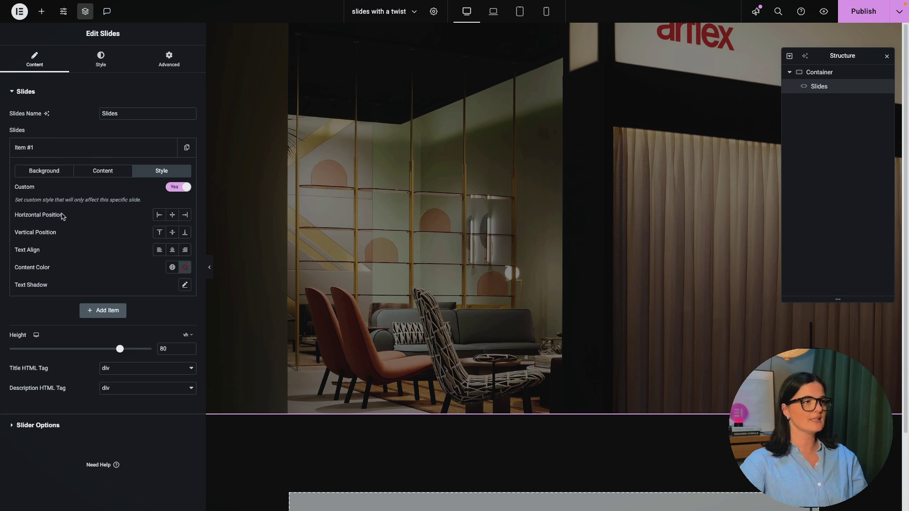
left_click(159, 215)
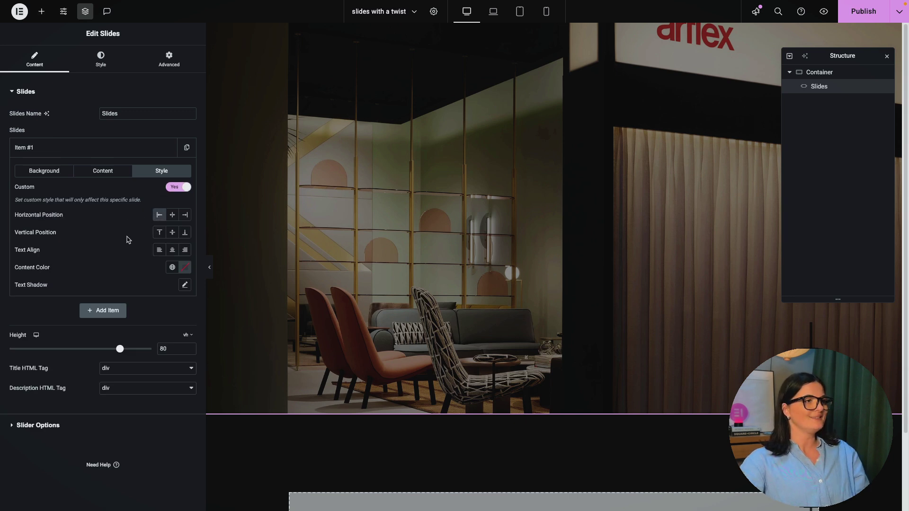
left_click(104, 148)
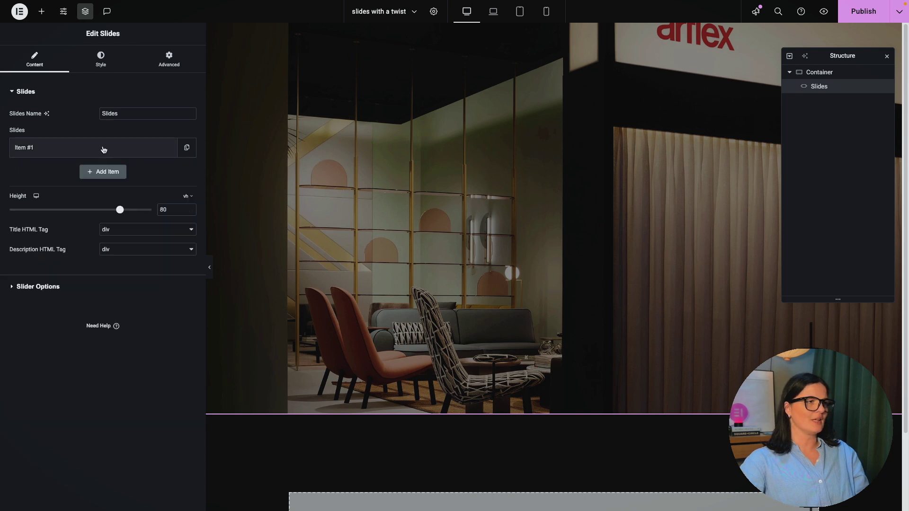
Step: Duplicate the first slide and give the copy the RayBan store photo as background
left_click(187, 148)
left_click(102, 175)
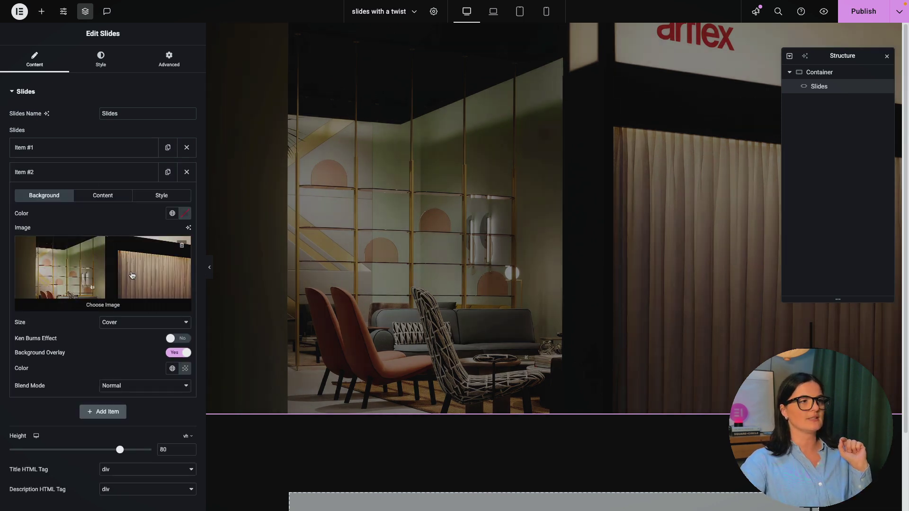
left_click(133, 276)
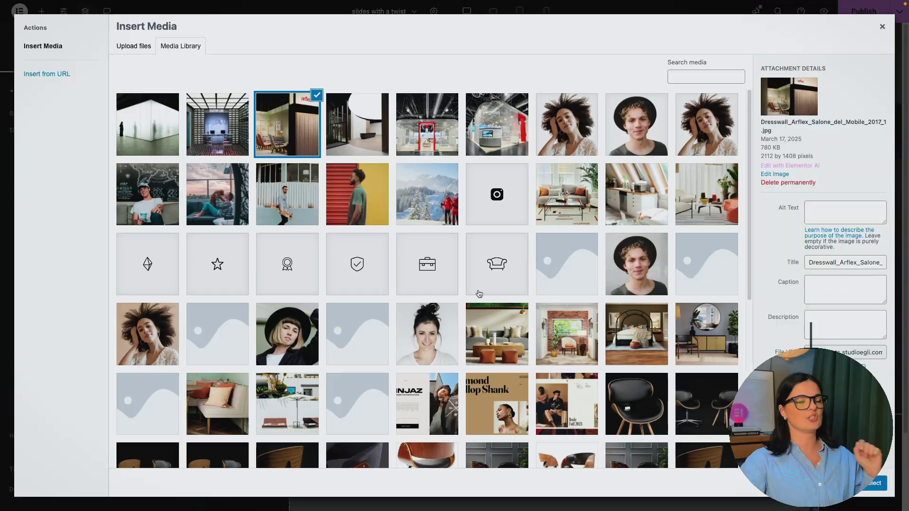
left_click(216, 144)
left_click(873, 490)
left_click(160, 178)
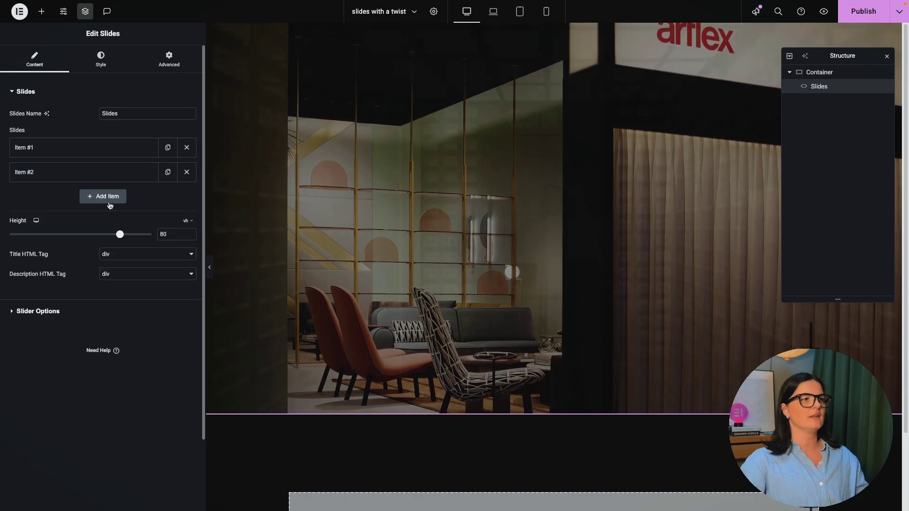
Step: Duplicate again and set the third slide's background to the white cube gallery photo
left_click(160, 179)
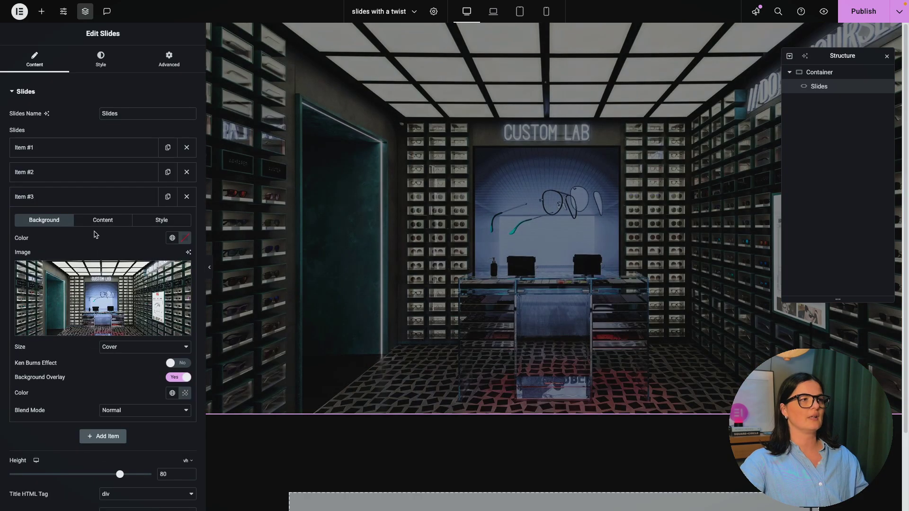
left_click(118, 291)
left_click(144, 131)
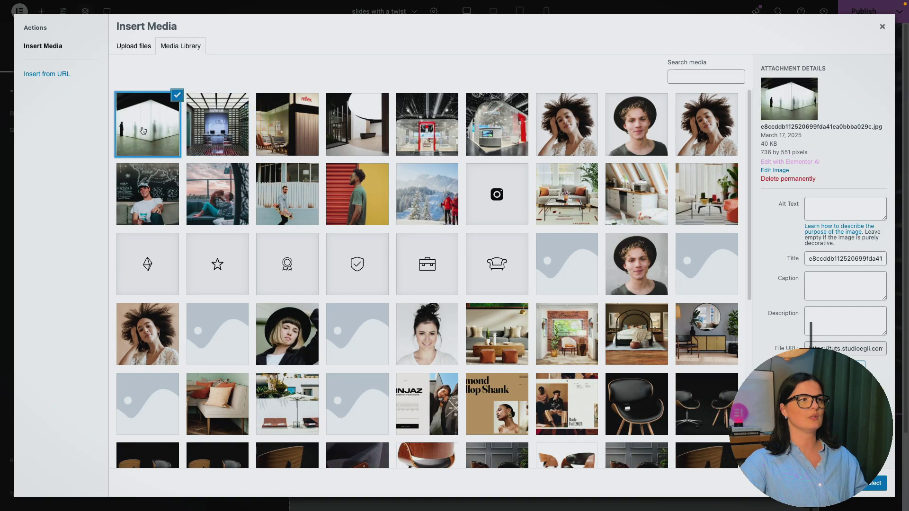
left_click(879, 484)
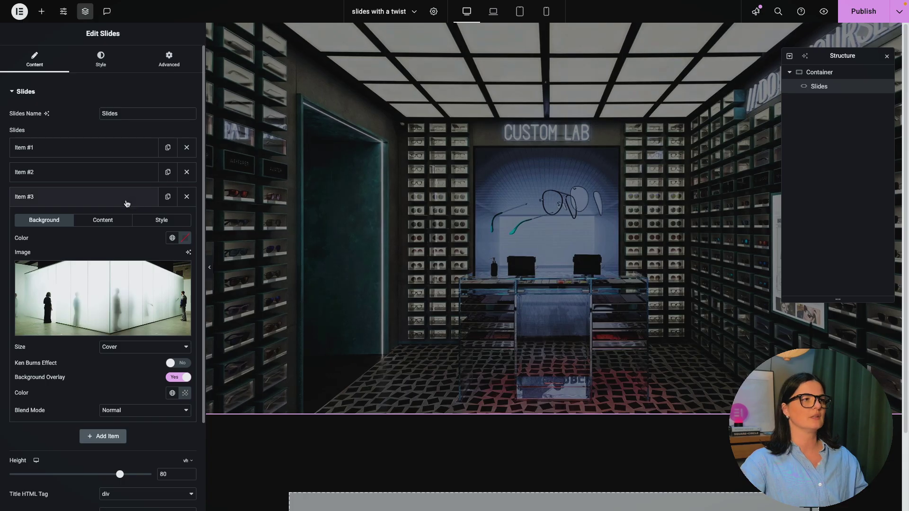
left_click(161, 197)
Step: Duplicate once more and choose the Poliform interior photo for the fourth slide
left_click(164, 199)
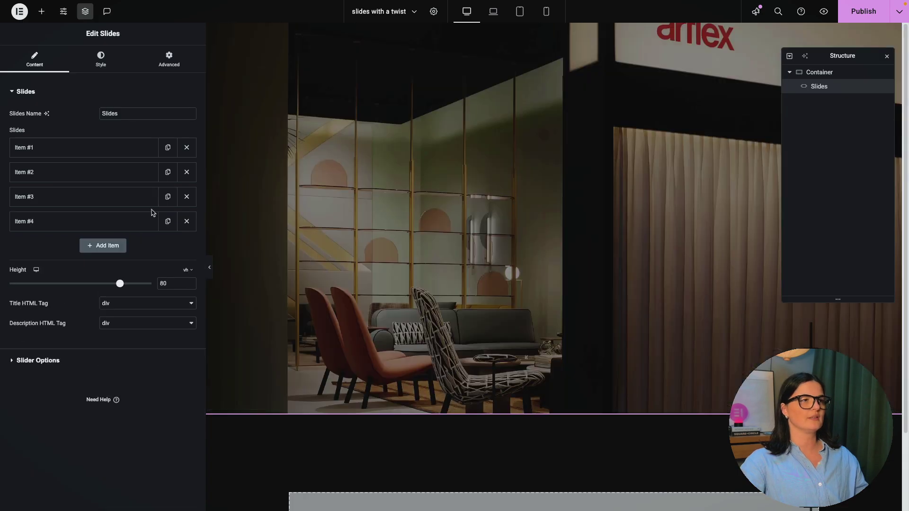
left_click(118, 223)
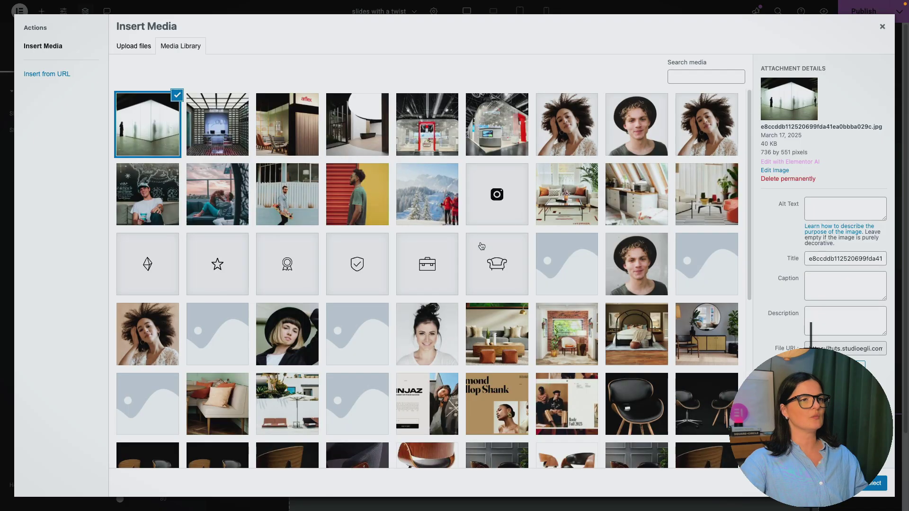
left_click(349, 138)
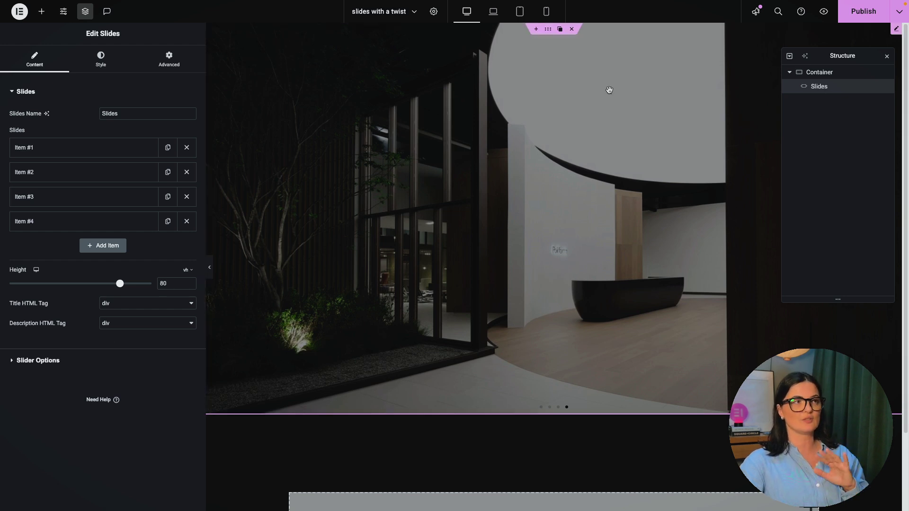
Step: Paste the pagination-label CSS (Exhibition, Commercial Spaces, Hospitality Space, Event & Congress) into the Slides widget's Custom CSS
left_click(189, 60)
scroll(112, 314, "down", 5)
left_click(72, 454)
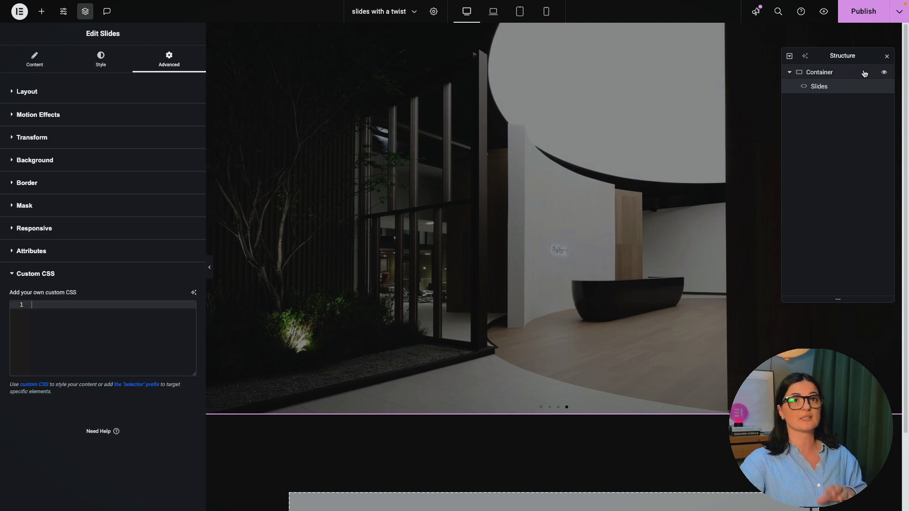
left_click(827, 74)
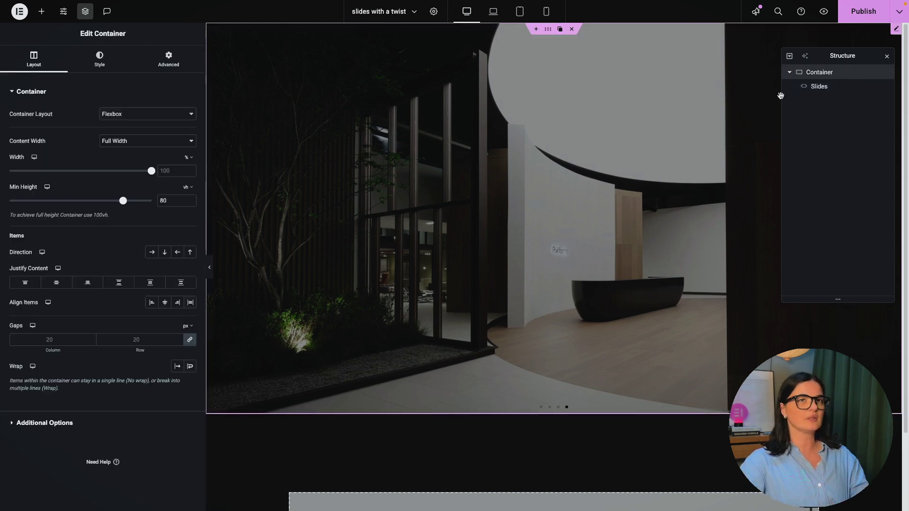
left_click(819, 88)
scroll(85, 440, "down", 5)
left_click(84, 441)
left_click(102, 325)
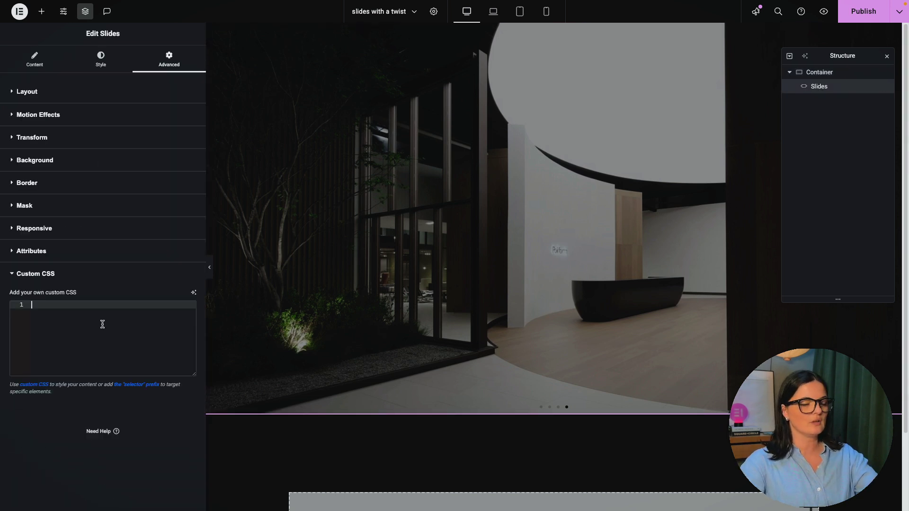
type(".swiper-pagination-bullet {     width: auto !important;     /*height: auto !important;*/     background: none !important;     padding: 120px 10px;     font-size: 2.5rem;     color:#FCFCFC;     font-weight: 600; }  .swiper-pagination-bullet:nth-child(1)::before { content: \"Exhibition\"; } .swiper-pagination-bullet:nth-child(2)::before { content: \"Commercial Spaces\"; } .swiper-pagination-bullet:nth-child(3)::before { content: \"Hospitality Space\"; } .swiper-pagination-bullet:nth-child(4)::before { content: \"Event & Congress\"; }    .swiper-pagination-bullet {     cursor: pointer;     transition: transform 0.3s ease; }")
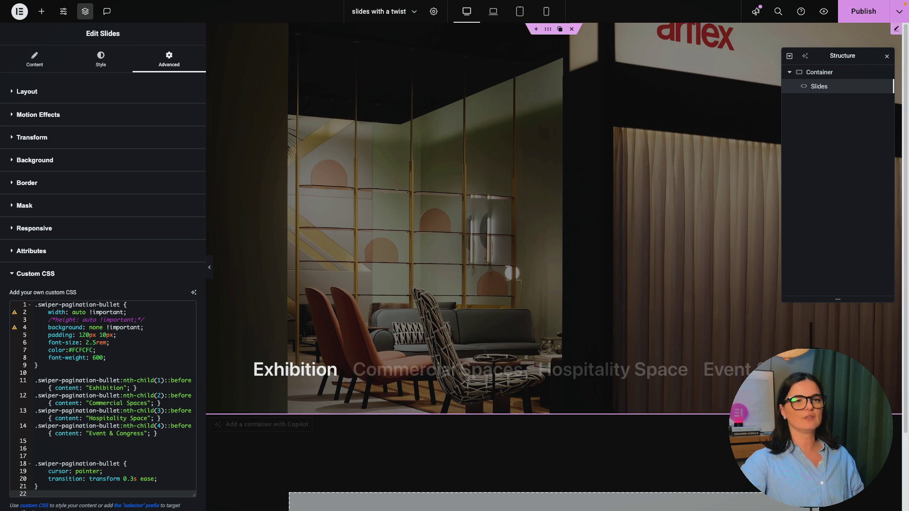
Step: Publish the page, preview the live slider's hover-switching labels, and return to the editor
left_click(865, 14)
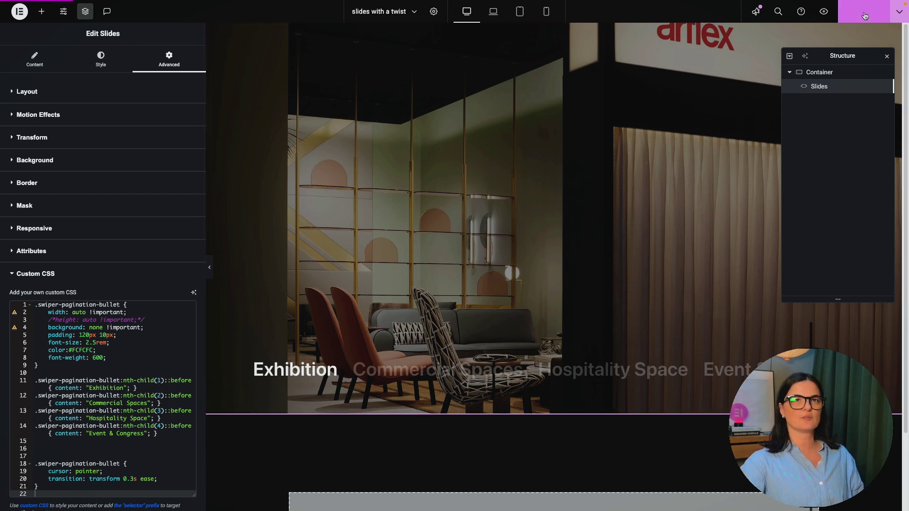
left_click(826, 12)
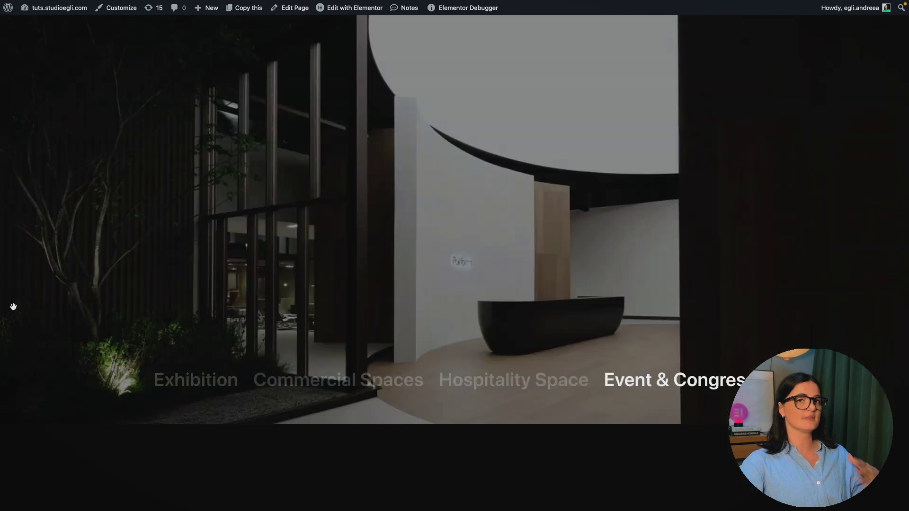
mouse_move(2, 307)
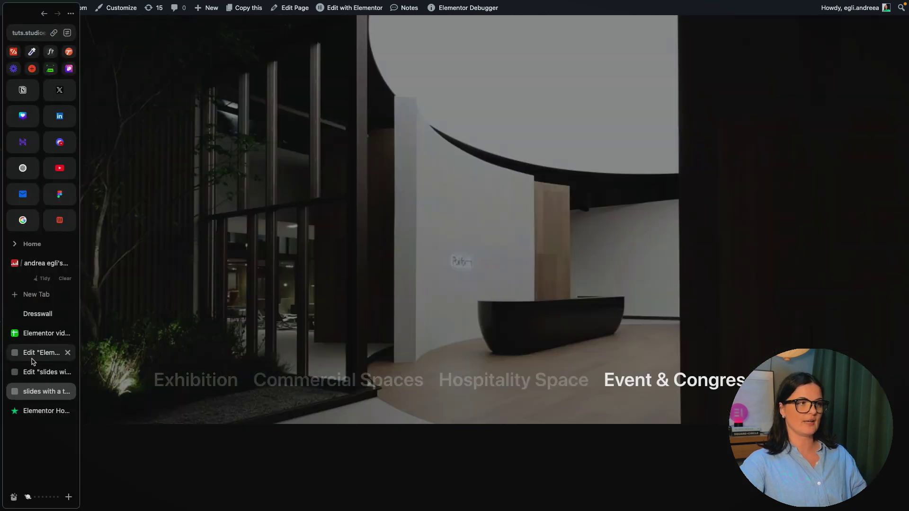
left_click(38, 374)
Step: Raise the container min height and Slides height to 100 vh, then publish and preview live
left_click(818, 77)
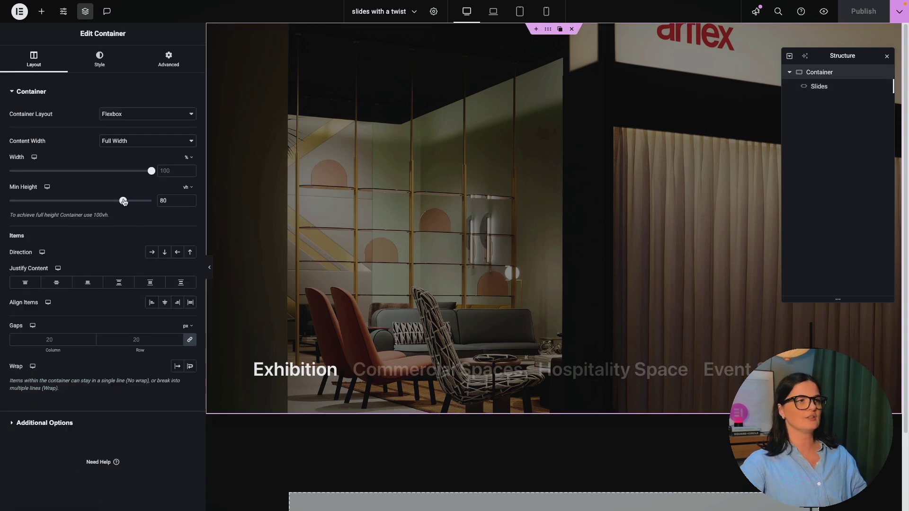
left_click_drag(123, 201, 158, 201)
left_click(826, 87)
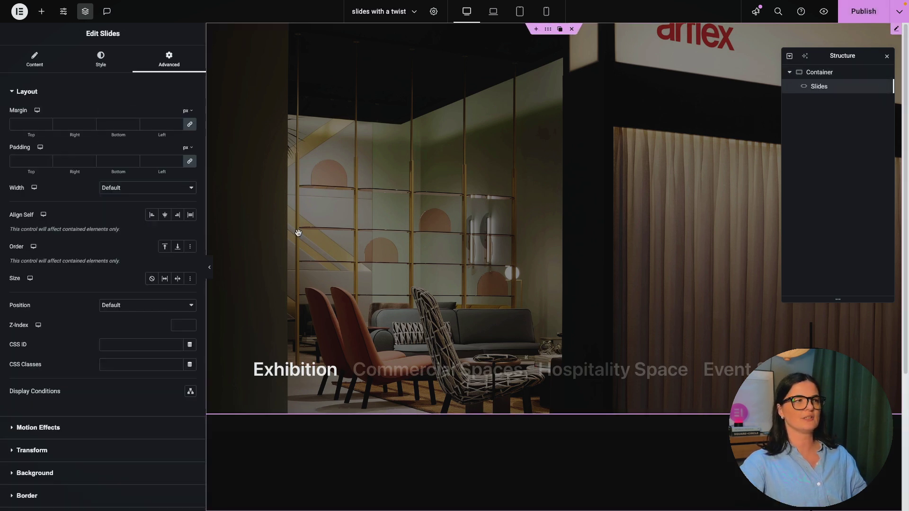
left_click(34, 60)
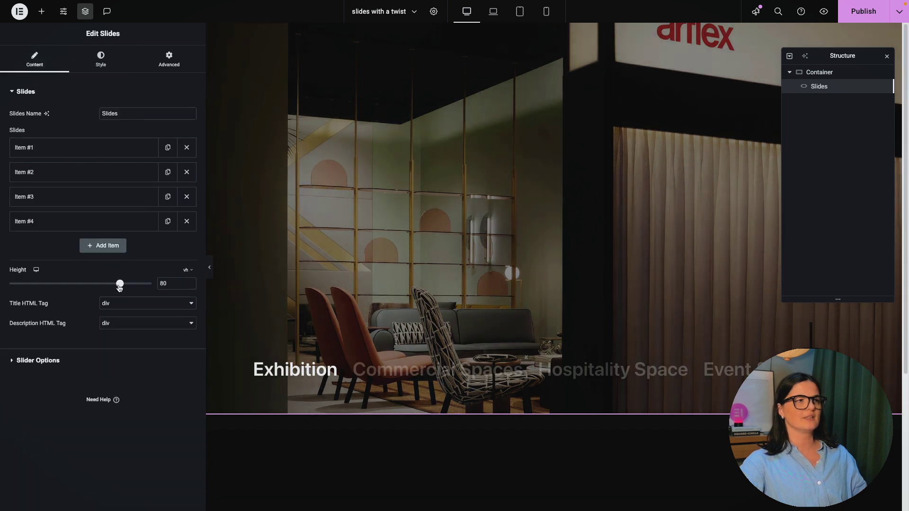
left_click_drag(119, 283, 157, 284)
left_click(861, 15)
left_click(825, 14)
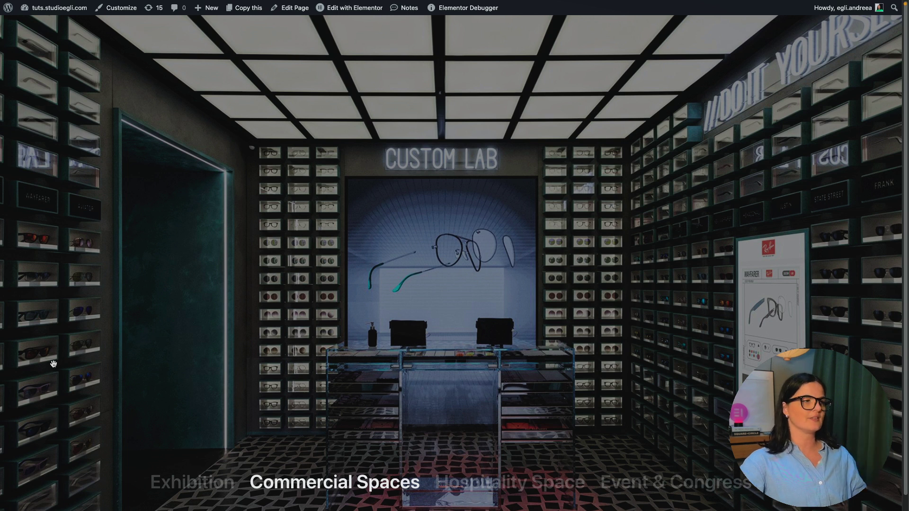
Step: Edit the label padding in the slider's Custom CSS, raising the top value to 160px
mouse_move(5, 368)
left_click(36, 374)
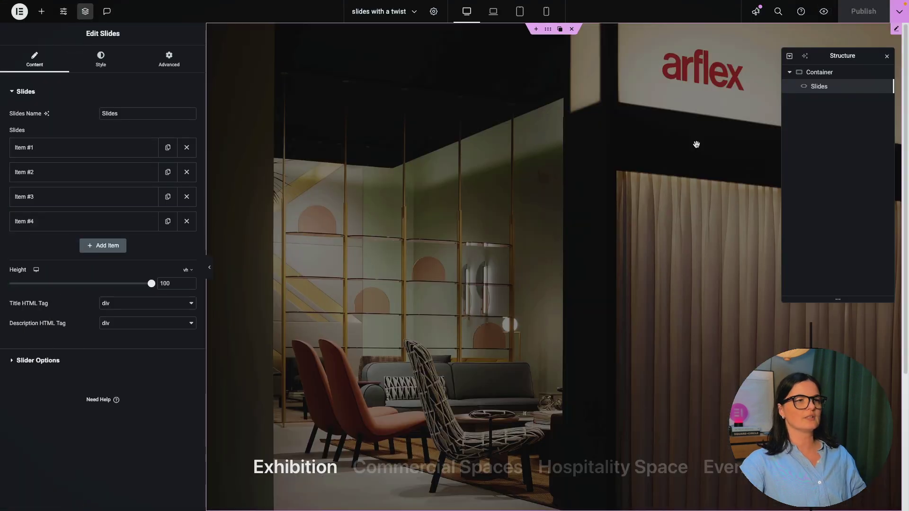
left_click(179, 61)
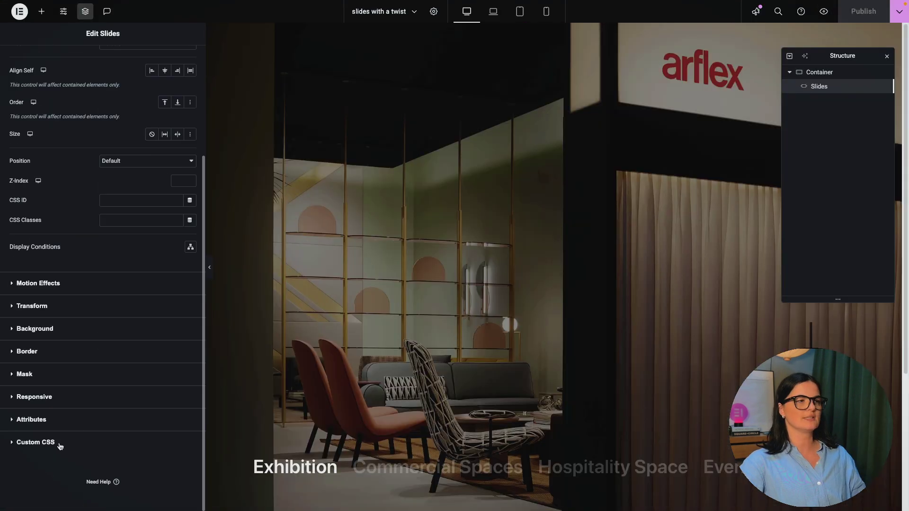
left_click(57, 444)
left_click(82, 335)
key("BackSpace")
type("20px 10px;")
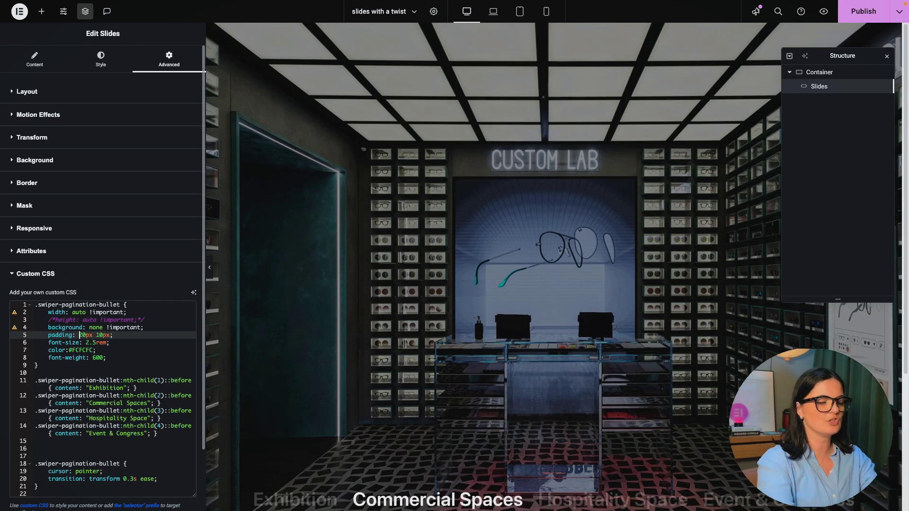
key("BackSpace")
type("1")
key("Right")
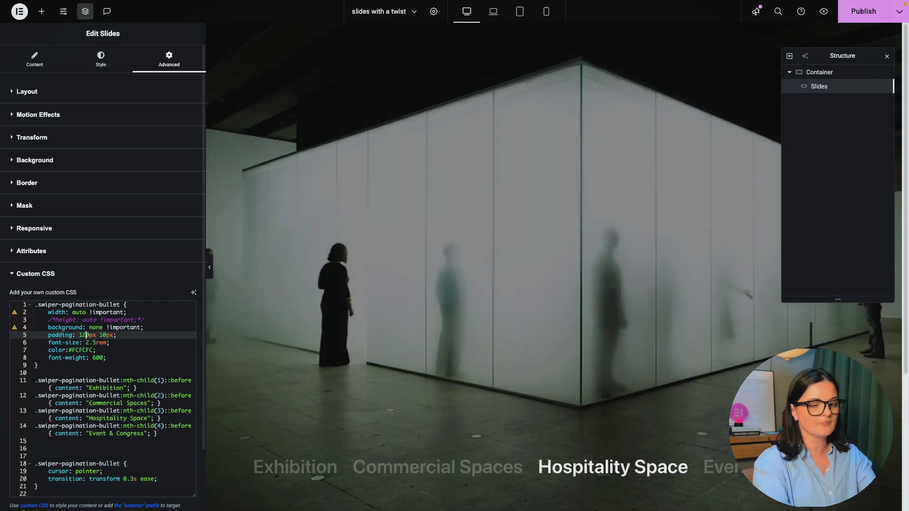
key("BackSpace")
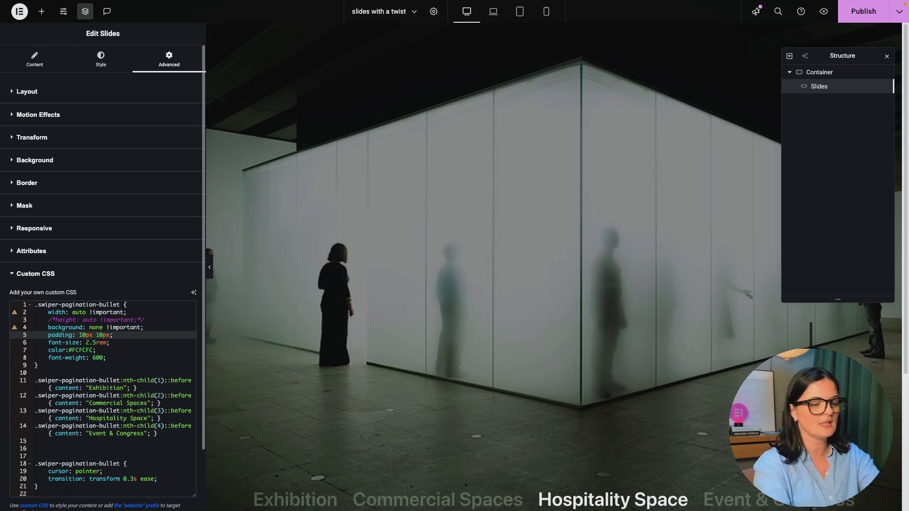
type("6")
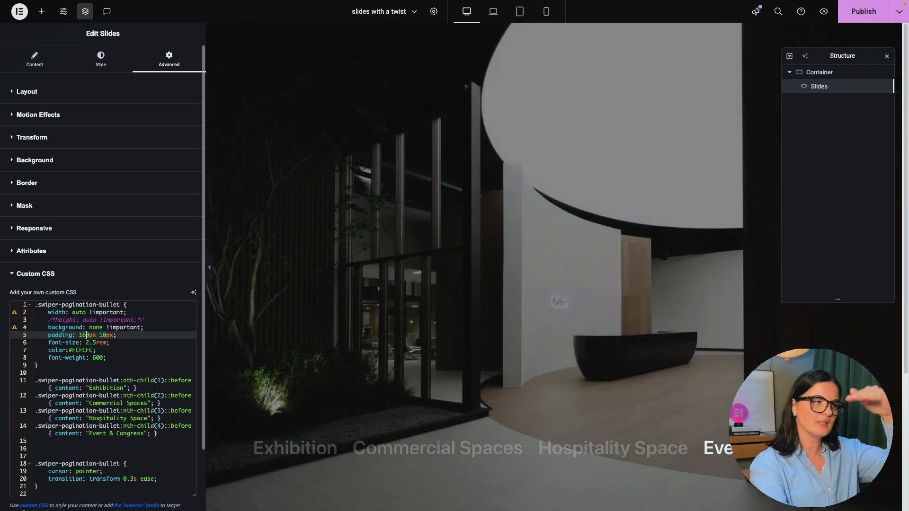
left_click(102, 335)
key("BackSpace")
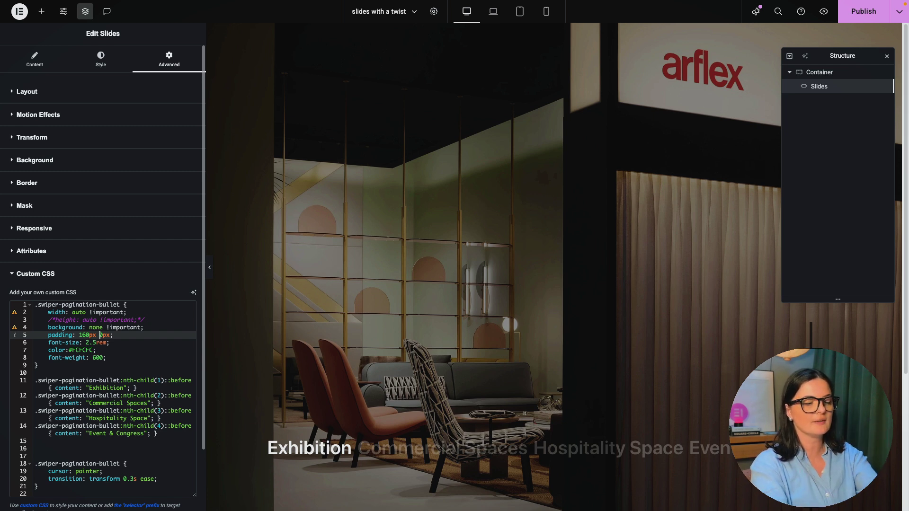
type("4")
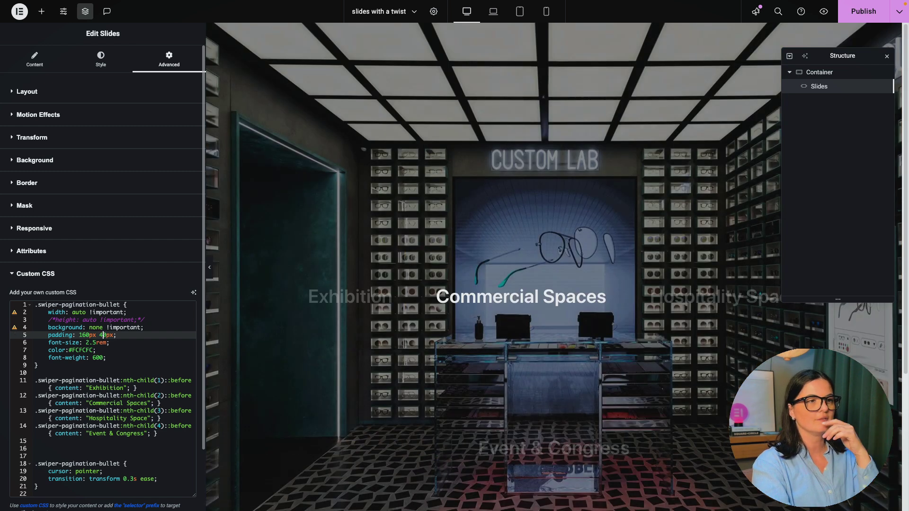
left_click(132, 368)
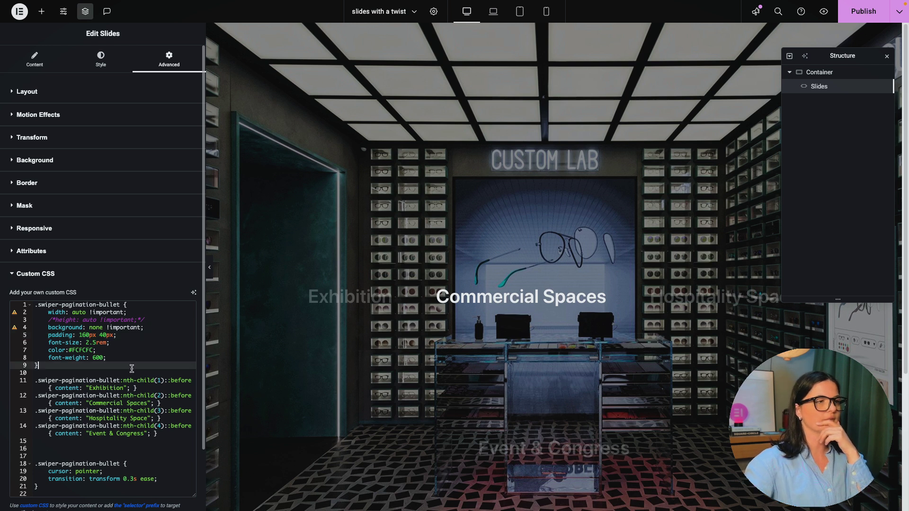
Step: Preview the front end, then set the side padding to 50px and publish
left_click(824, 12)
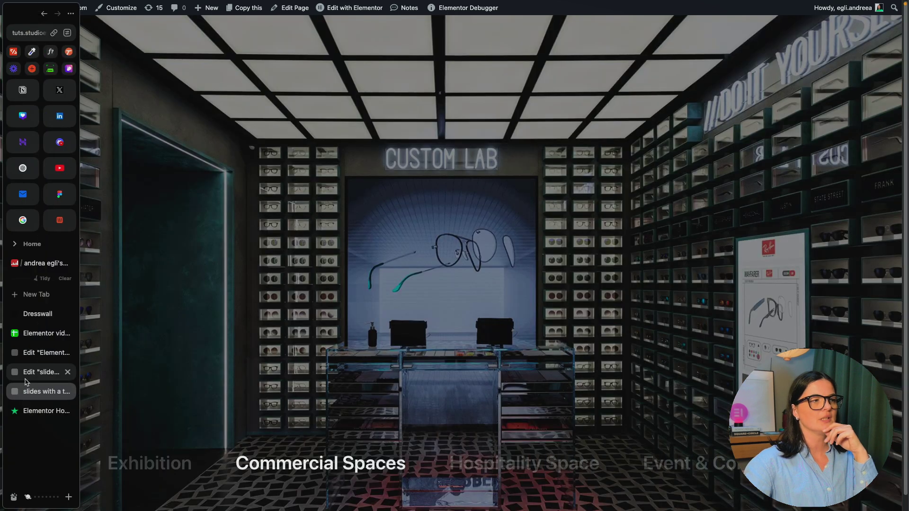
left_click(29, 372)
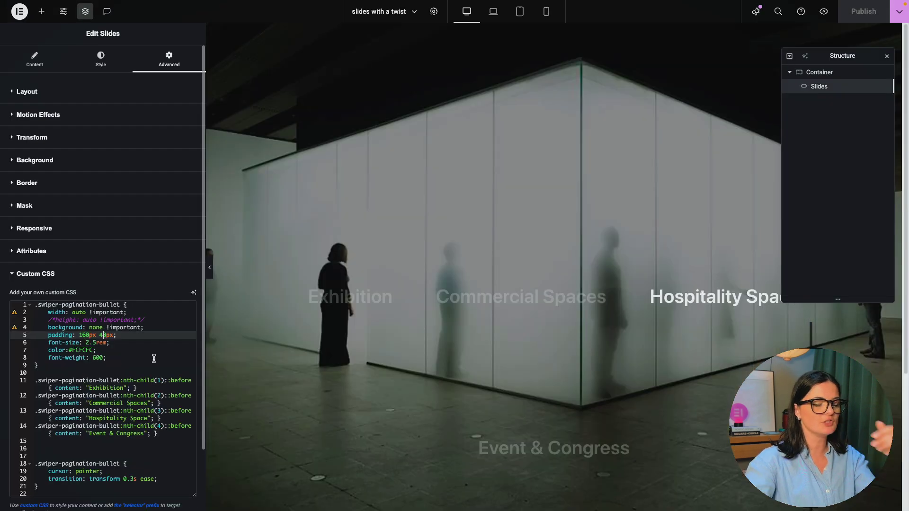
key("BackSpace")
type("50px;")
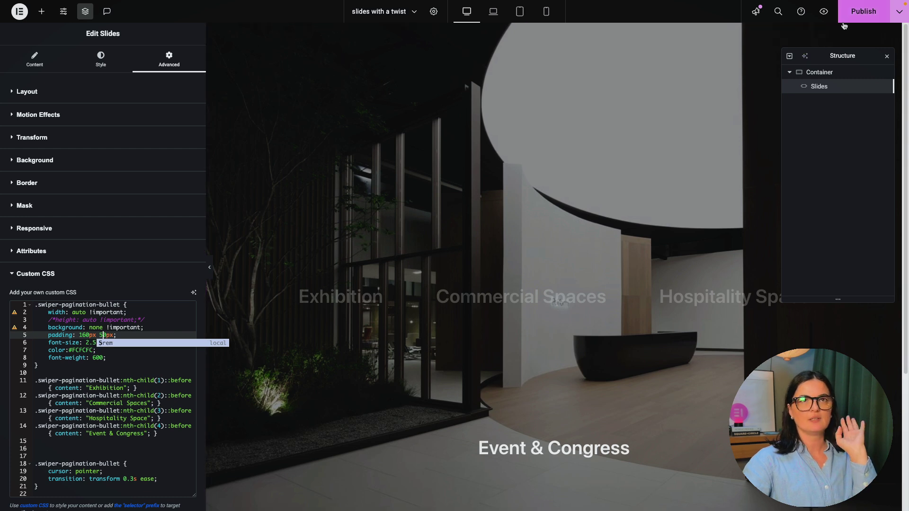
left_click(864, 11)
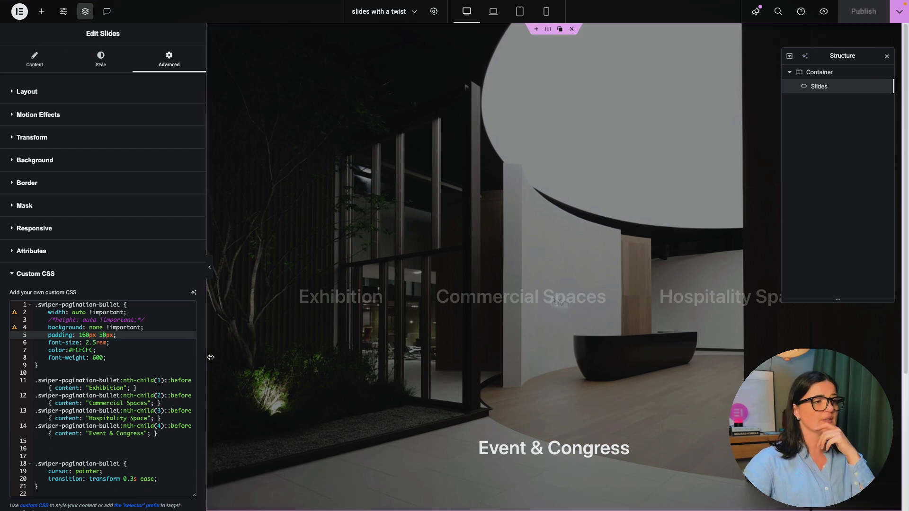
Step: Widen the editor panel and select 'Exhibition' in the first label rule, checking the Dresswall reference
left_click_drag(206, 356, 330, 350)
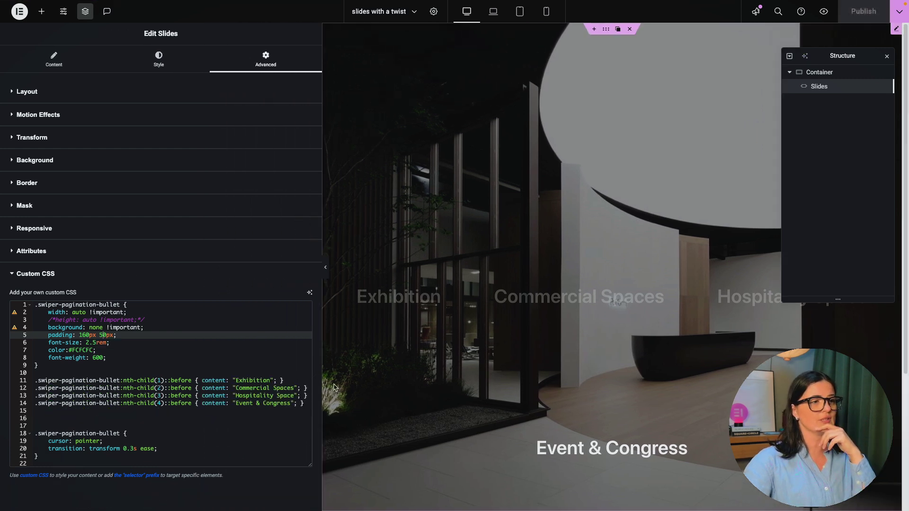
left_click(236, 425)
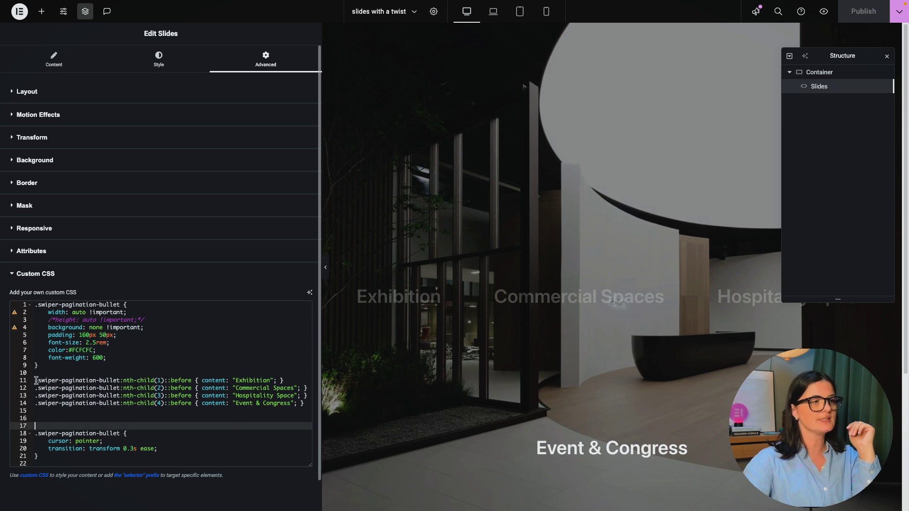
left_click_drag(36, 381, 83, 417)
left_click(178, 417)
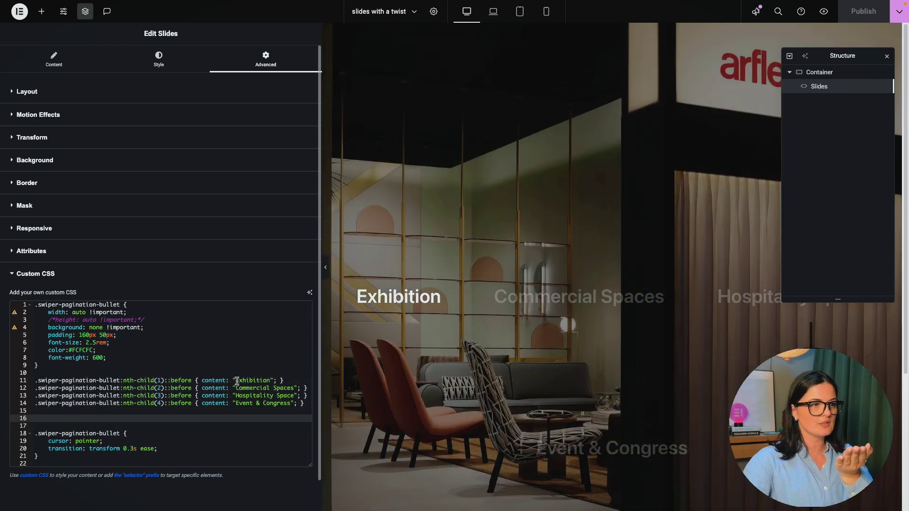
left_click_drag(237, 381, 270, 380)
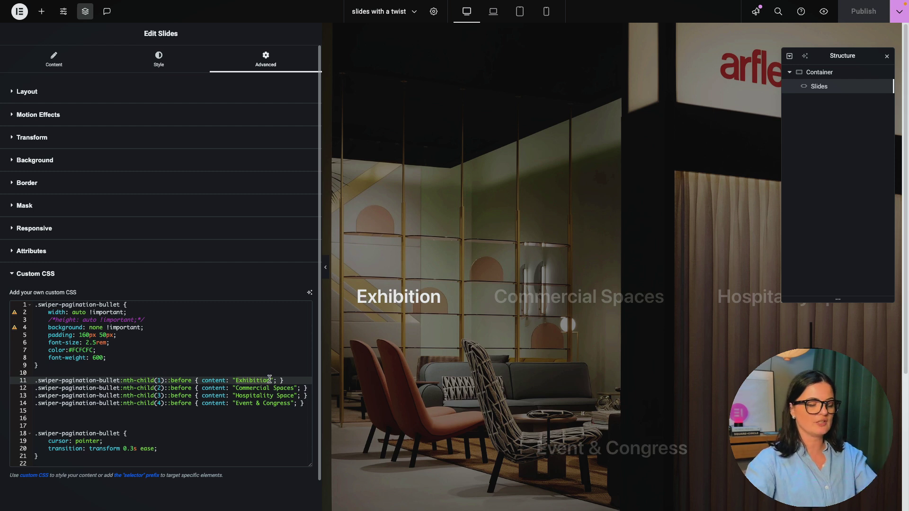
mouse_move(2, 321)
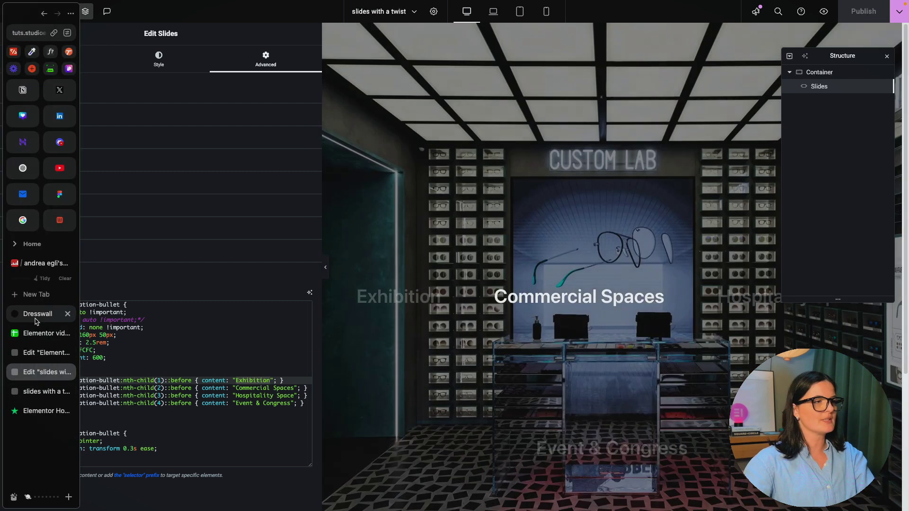
left_click(36, 314)
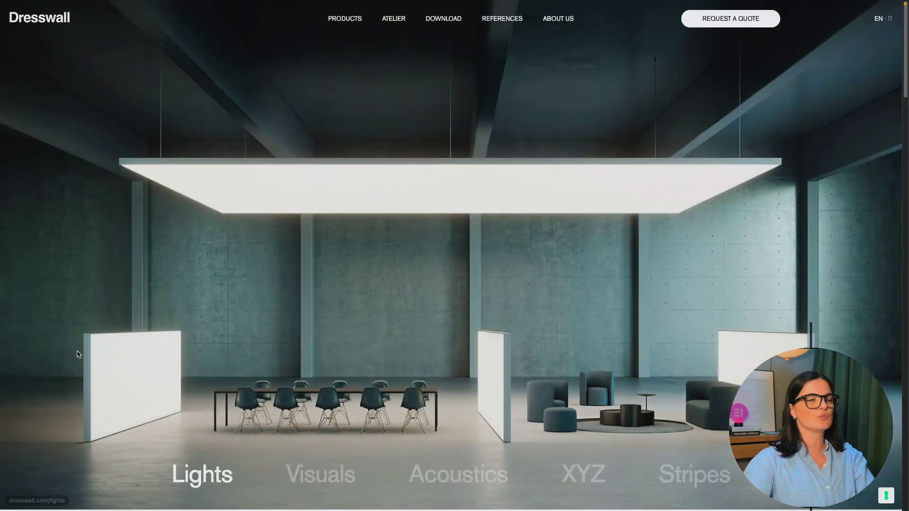
mouse_move(2, 350)
left_click(40, 371)
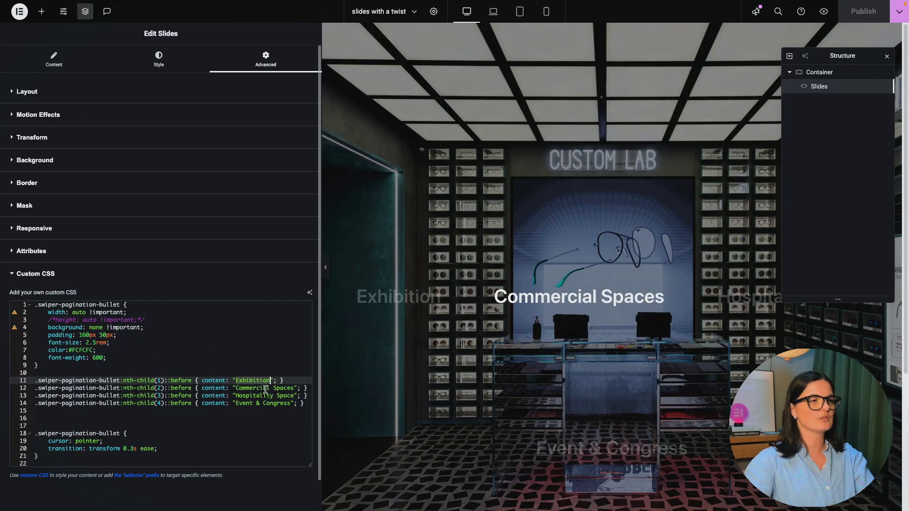
Step: Rename the first label to 'Lights' and view the Lights slide on the live page
key("ctrl+BackSpace")
type("Lights")
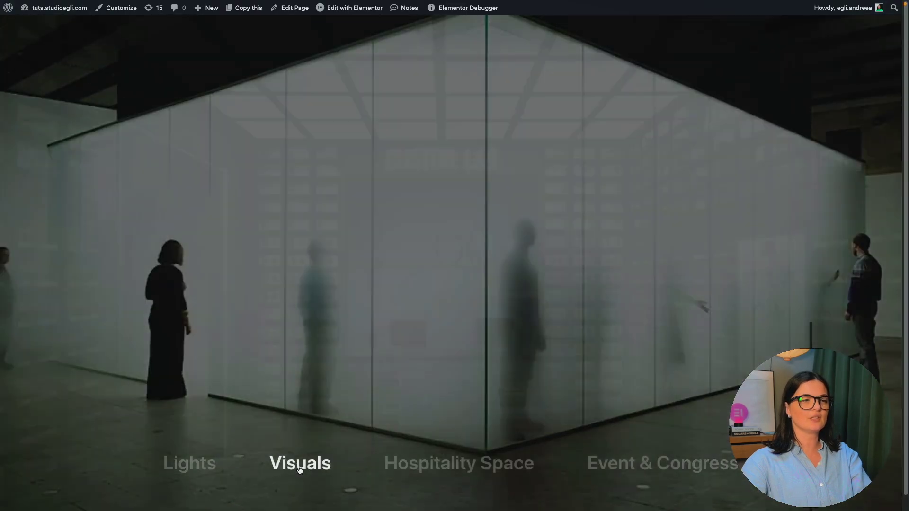
left_click_drag(300, 469, 367, 370)
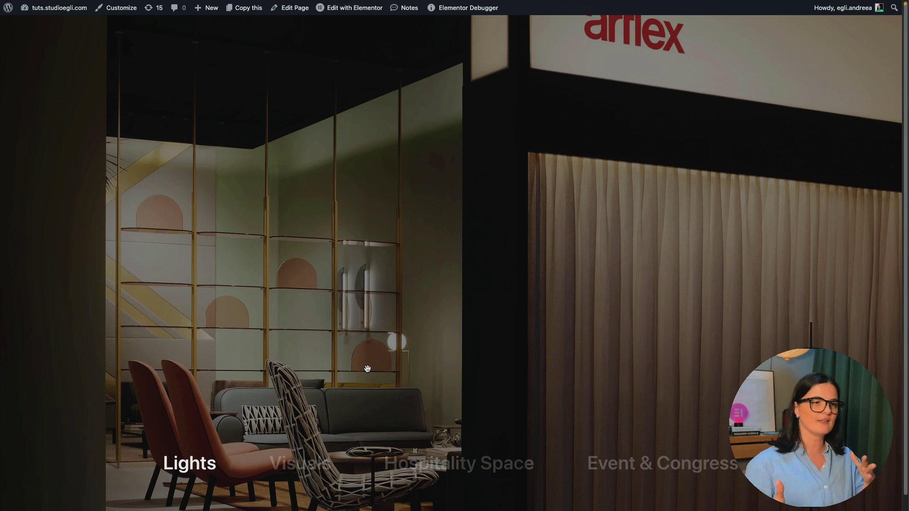
mouse_move(2, 347)
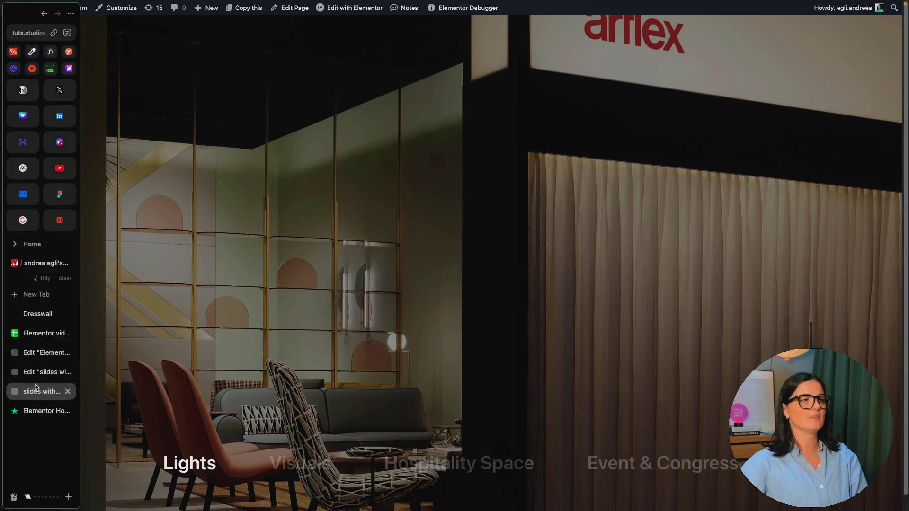
left_click(38, 372)
Step: Raise the label font size to 3.5rem in the custom CSS and publish
key("Up")
key("Up")
key("Left")
key("Left")
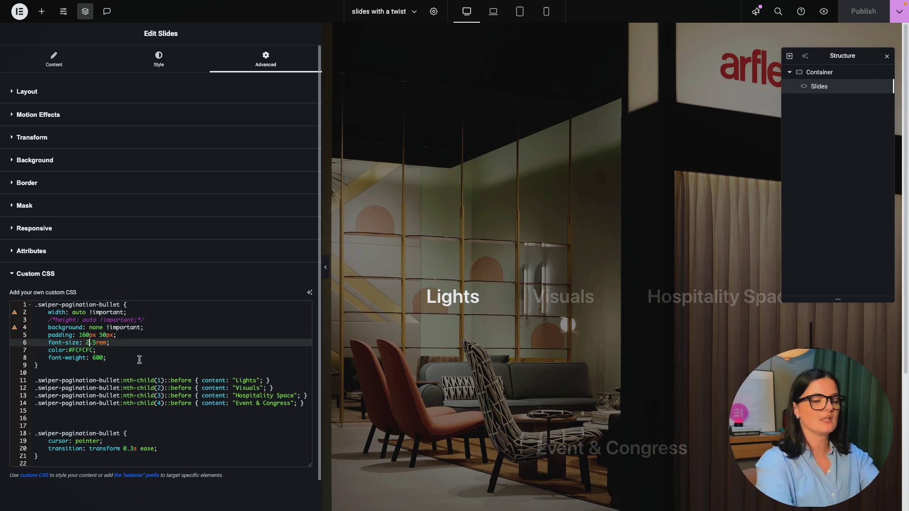
key("BackSpace")
type("3")
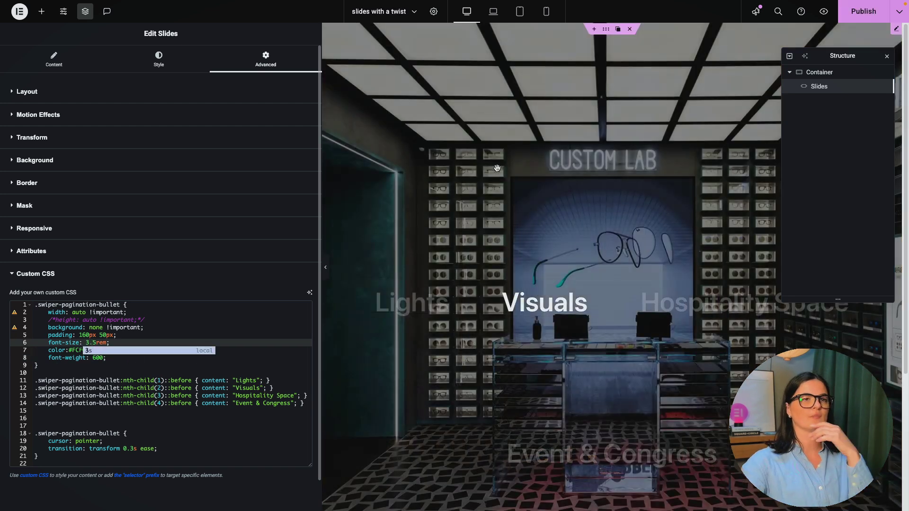
left_click(869, 12)
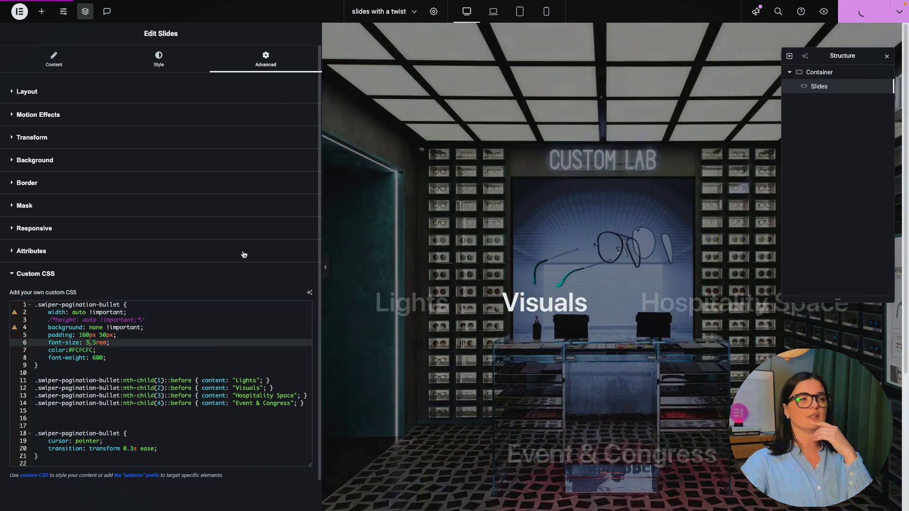
Step: Compare against the Dresswall reference slider and the published page, then return to the label colour line
mouse_move(6, 334)
left_click(33, 314)
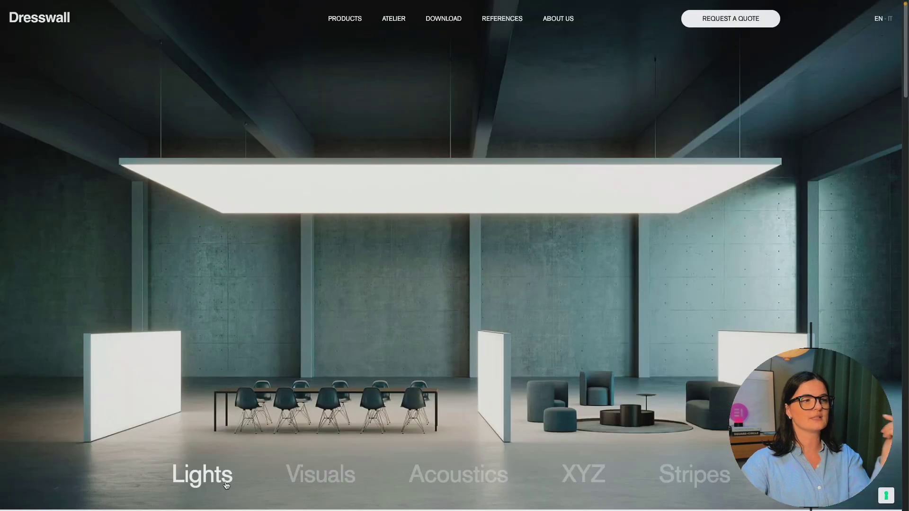
left_click(325, 482)
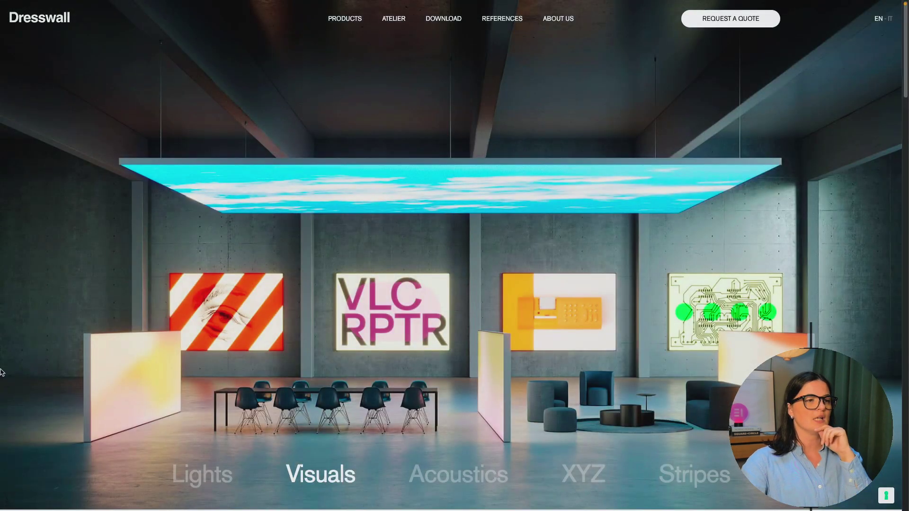
left_click(31, 373)
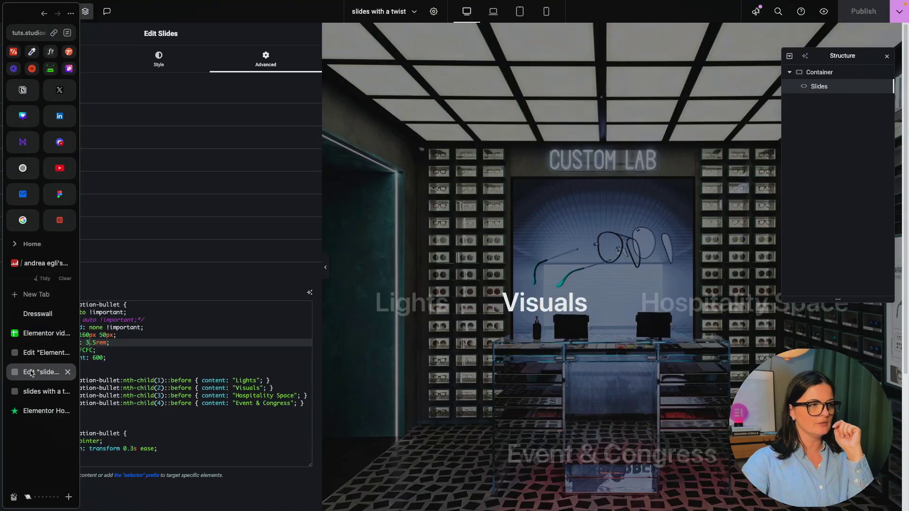
left_click(33, 391)
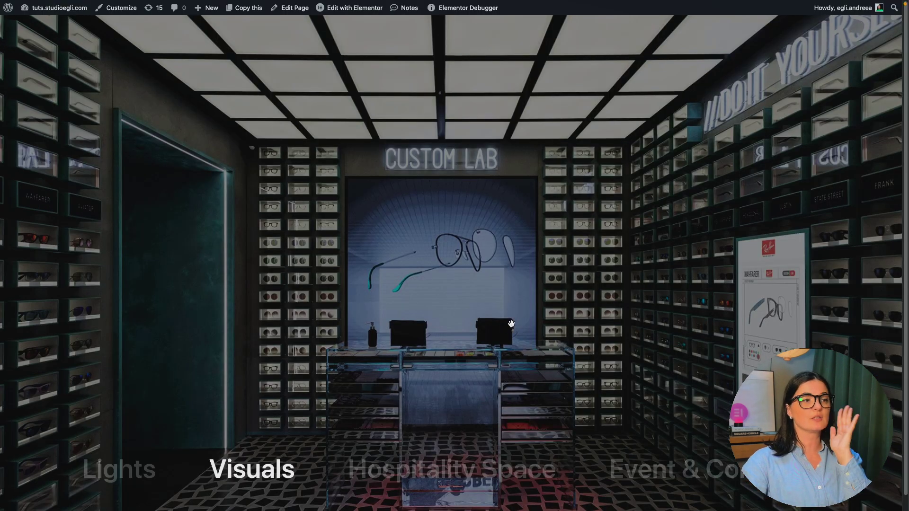
left_click(31, 373)
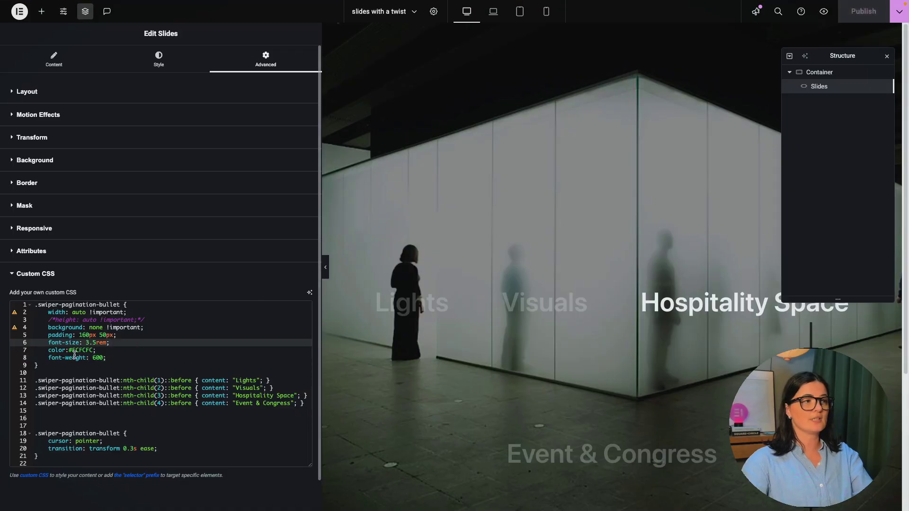
left_click(102, 352)
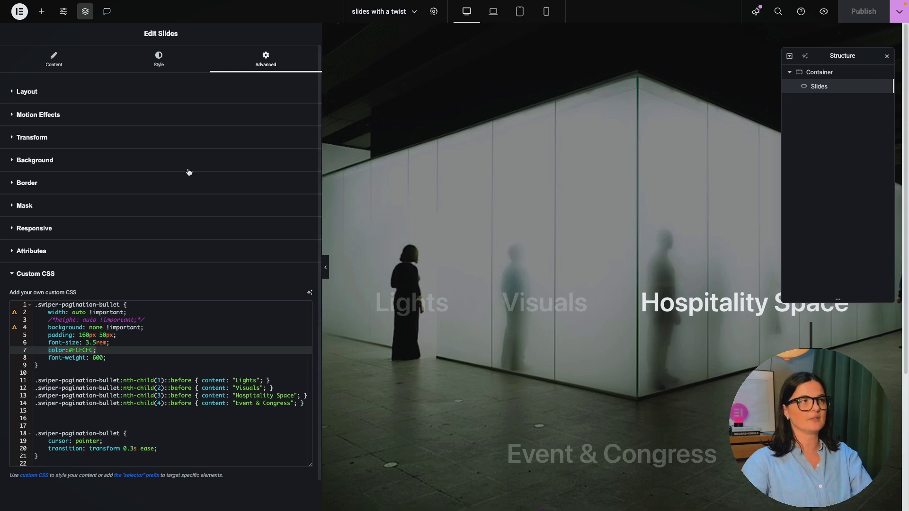
left_click(69, 60)
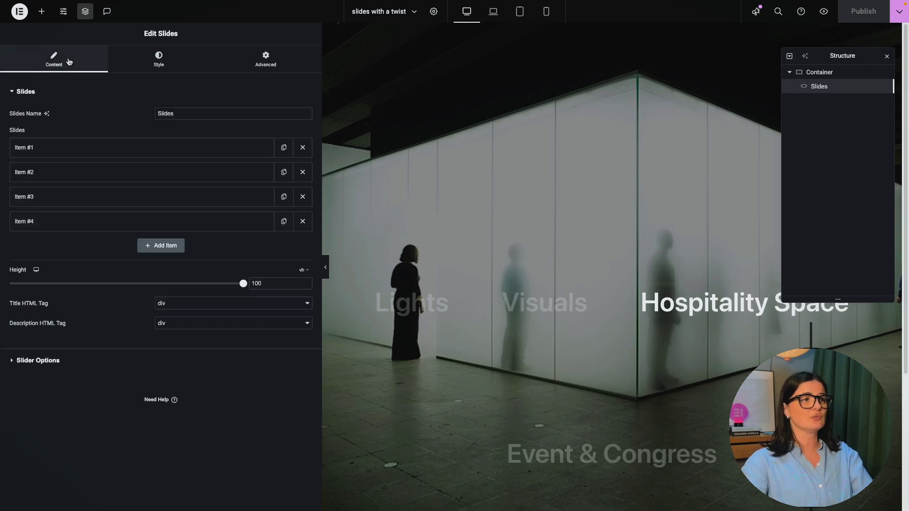
left_click(139, 60)
left_click(63, 355)
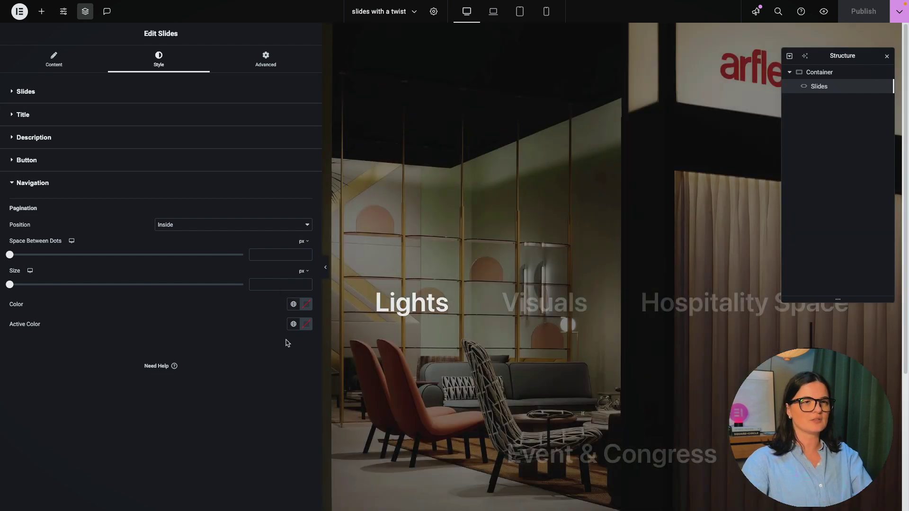
left_click_drag(9, 255, 74, 258)
left_click(12, 285)
mouse_move(14, 287)
left_mouse_down()
mouse_move(164, 287)
mouse_move(2, 287)
left_mouse_up()
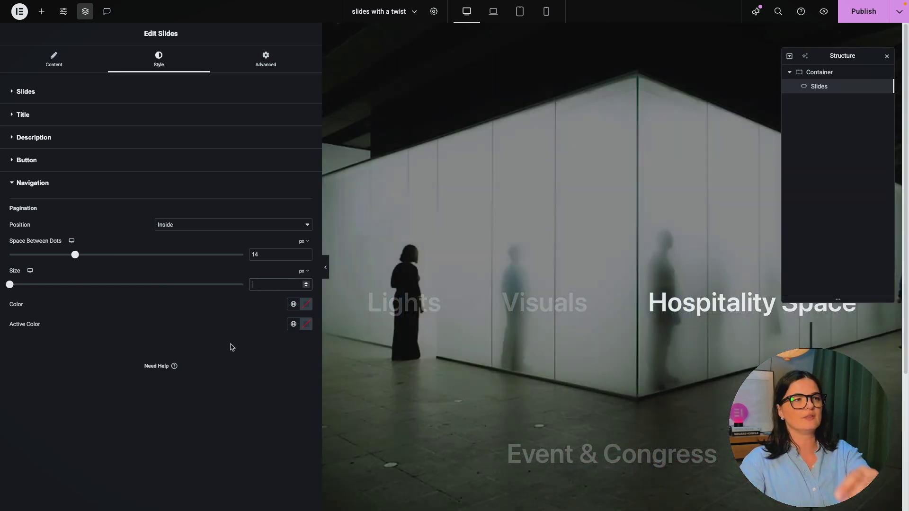
left_click(271, 256)
key("BackSpace")
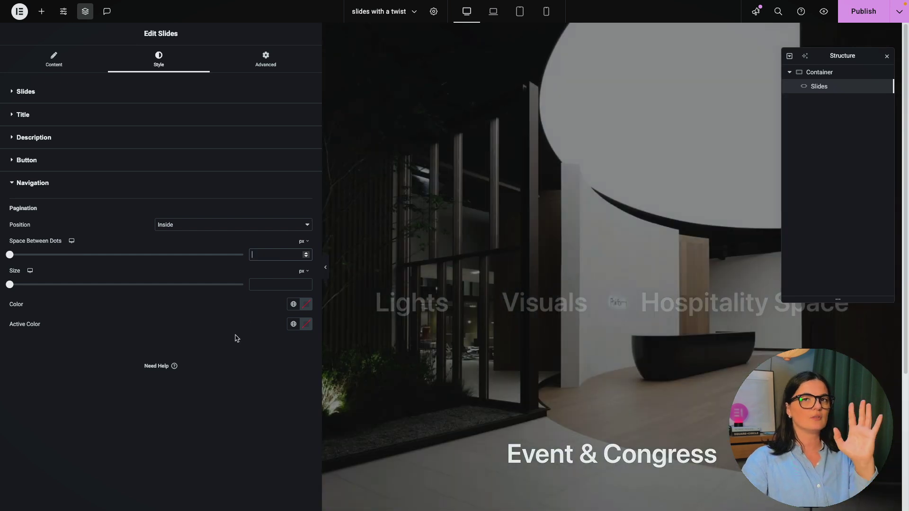
left_click(267, 60)
scroll(144, 410, "down", 3)
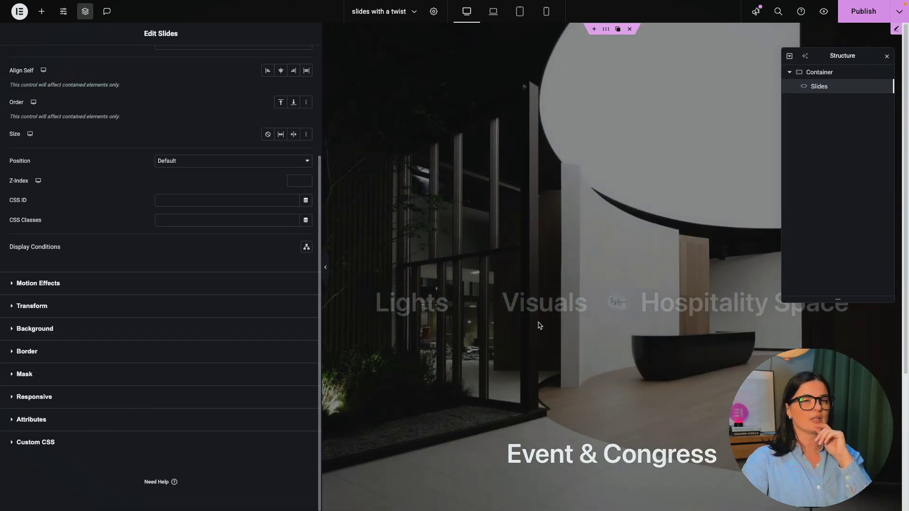
Step: Start a font-family line in the label CSS via autocomplete, then bring up Boldonse on Google Fonts
left_click(85, 450)
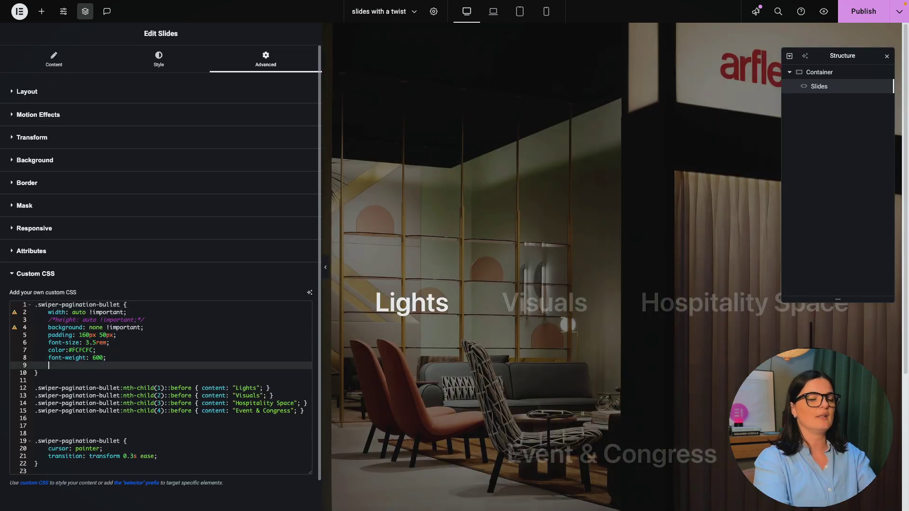
type("font")
key("Return")
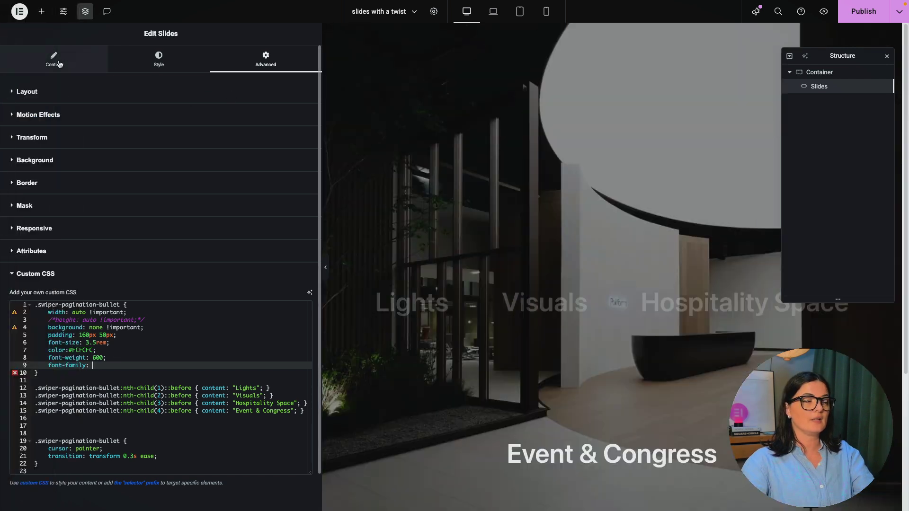
left_click(58, 63)
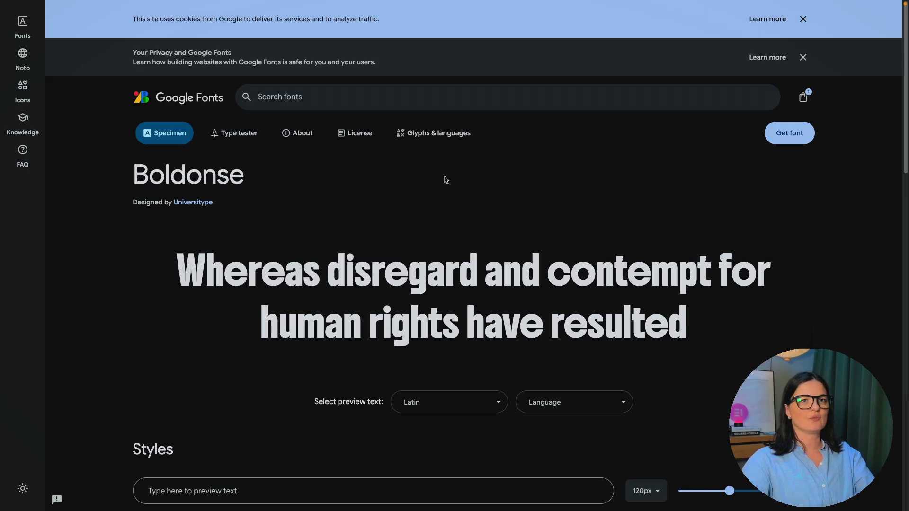
Step: Add Boldonse, get the embed code, and select its font-family, weight and style lines
left_click(777, 141)
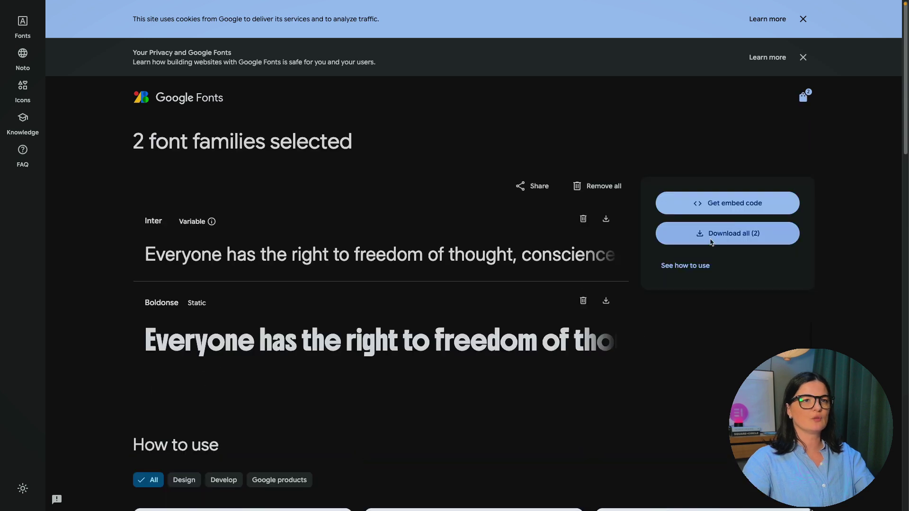
left_click(738, 203)
scroll(540, 371, "down", 1)
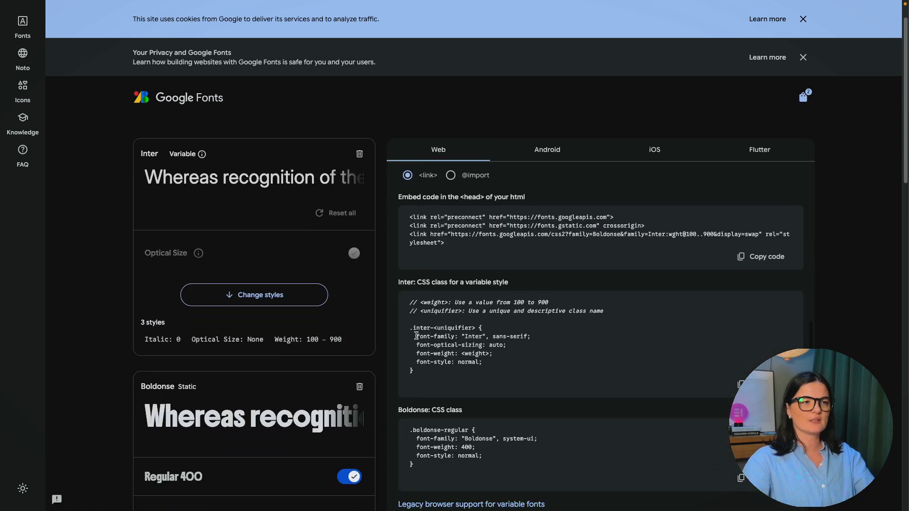
left_click_drag(416, 336, 540, 363)
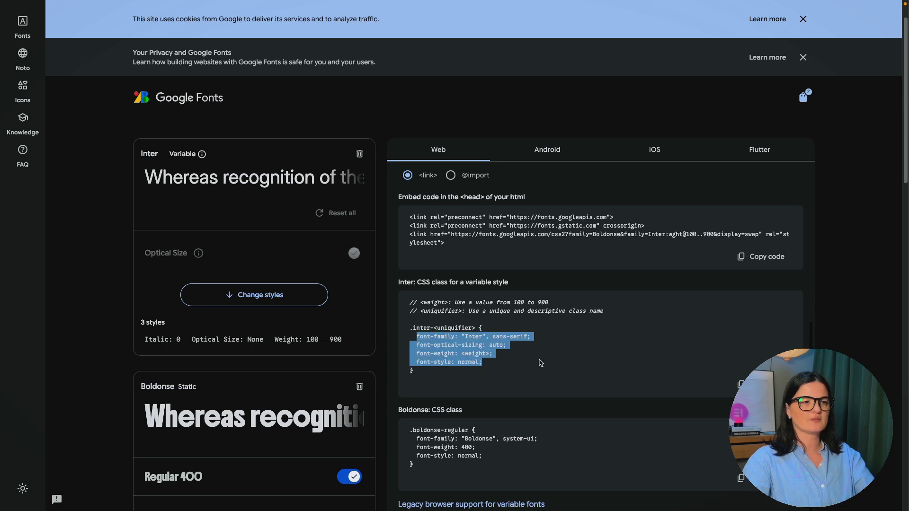
left_click(541, 363)
scroll(419, 361, "down", 2)
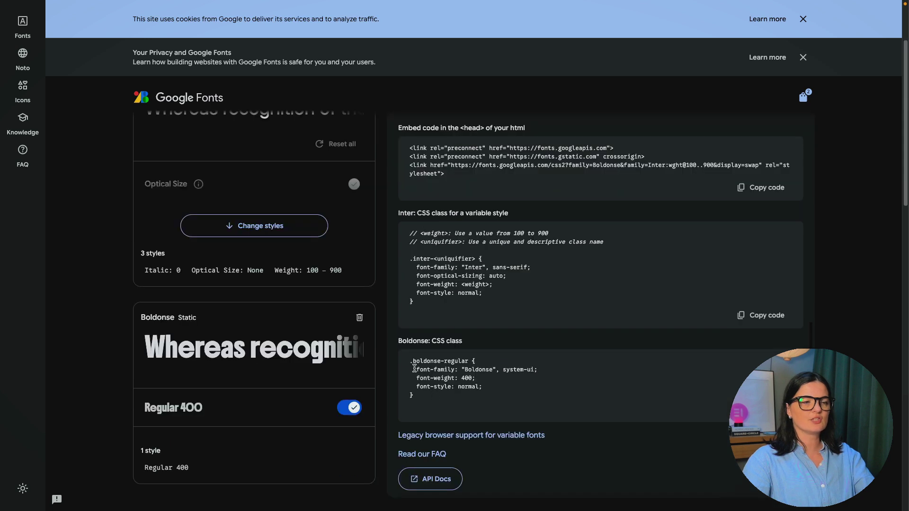
left_click_drag(415, 369, 527, 387)
key("ctrl+c")
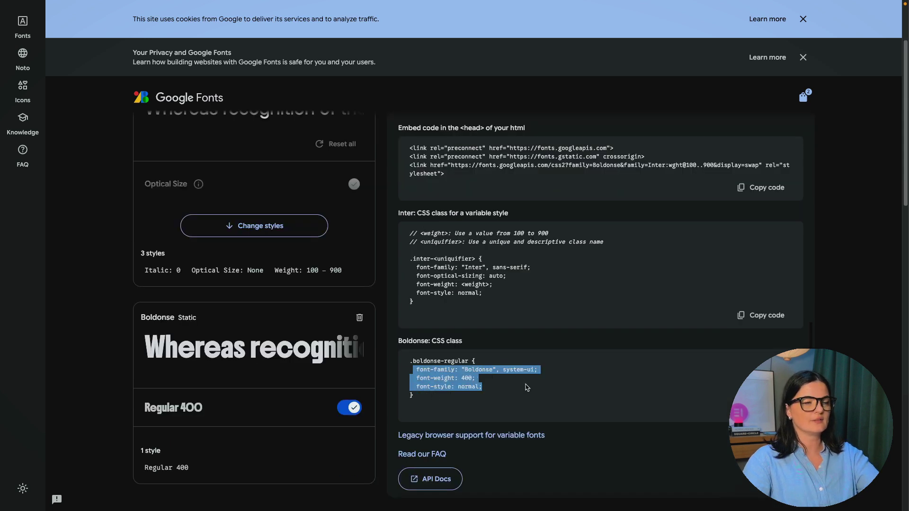
Step: Paste the Boldonse font declarations after font-family in the slider's label CSS
mouse_move(2, 327)
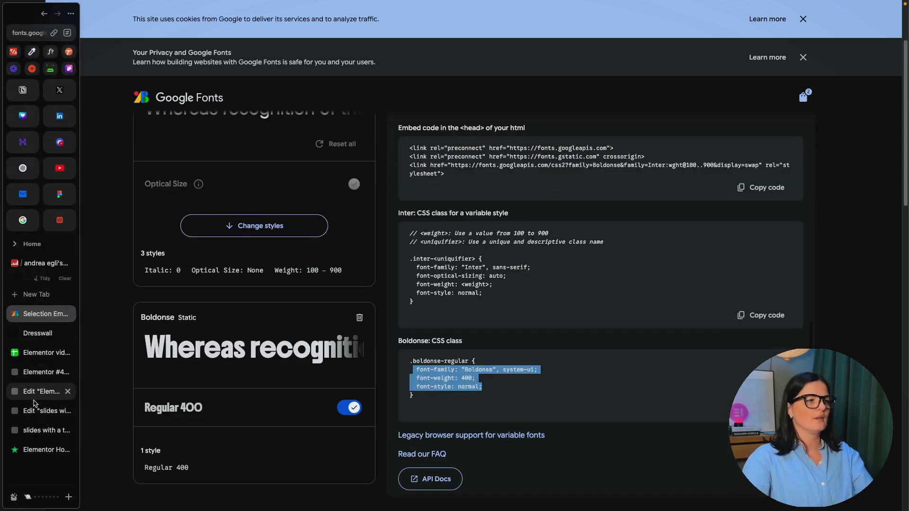
left_click(38, 412)
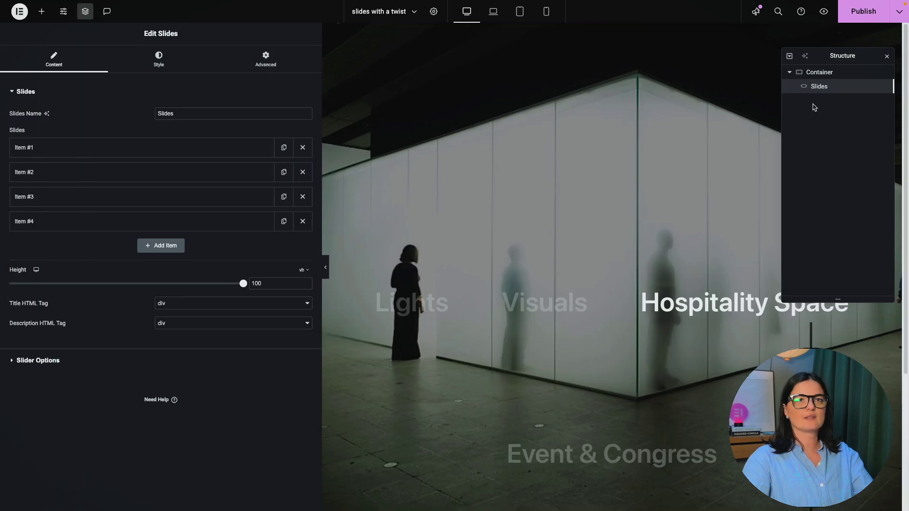
left_click(268, 68)
scroll(89, 432, "down", 5)
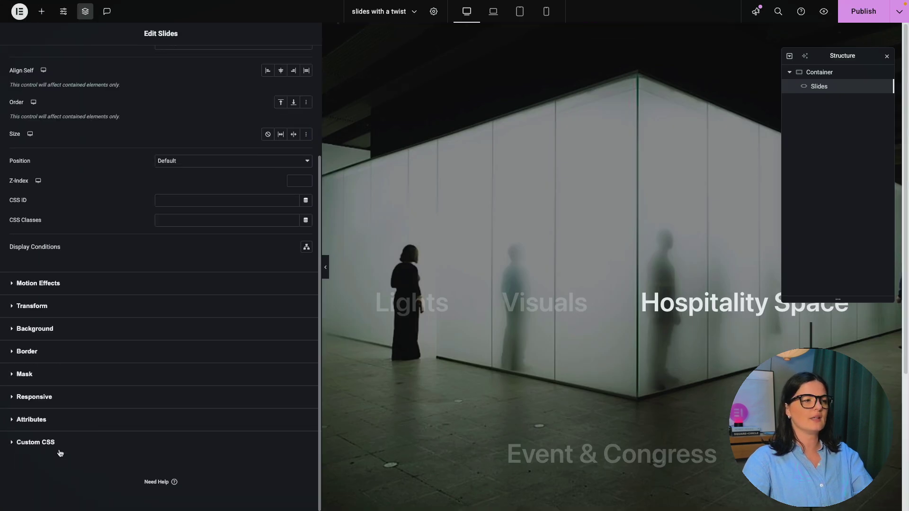
left_click(60, 441)
left_click(97, 367)
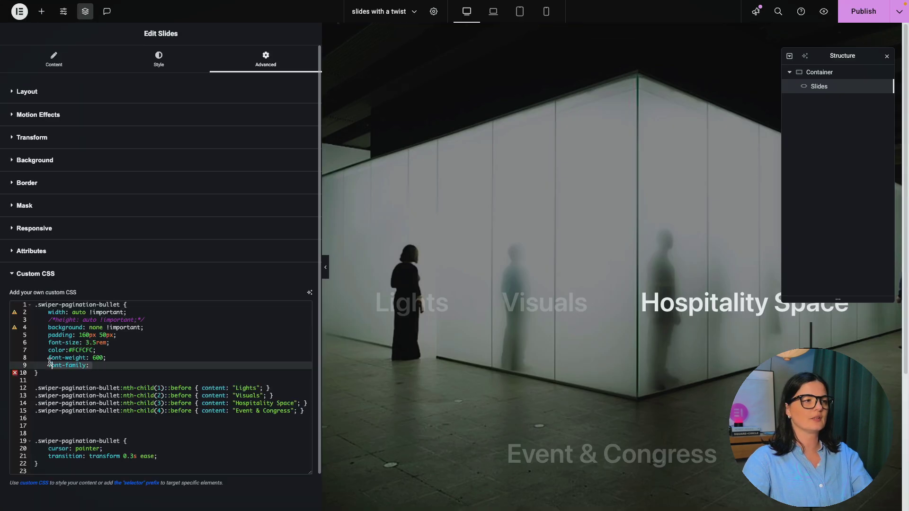
left_click(48, 358)
left_click(88, 367)
type(":")
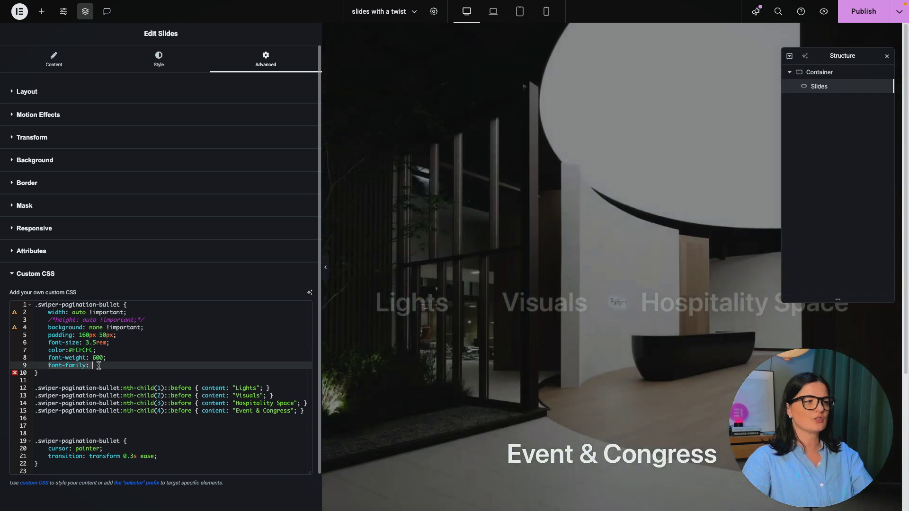
key("ctrl+v")
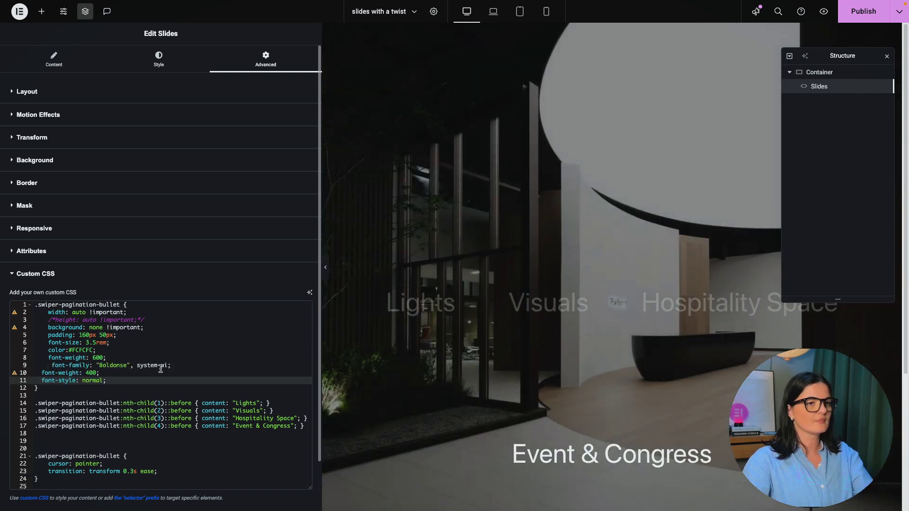
Step: Change the pasted weight from 400 to 800 and delete the old font-weight 600 line
left_click(123, 374)
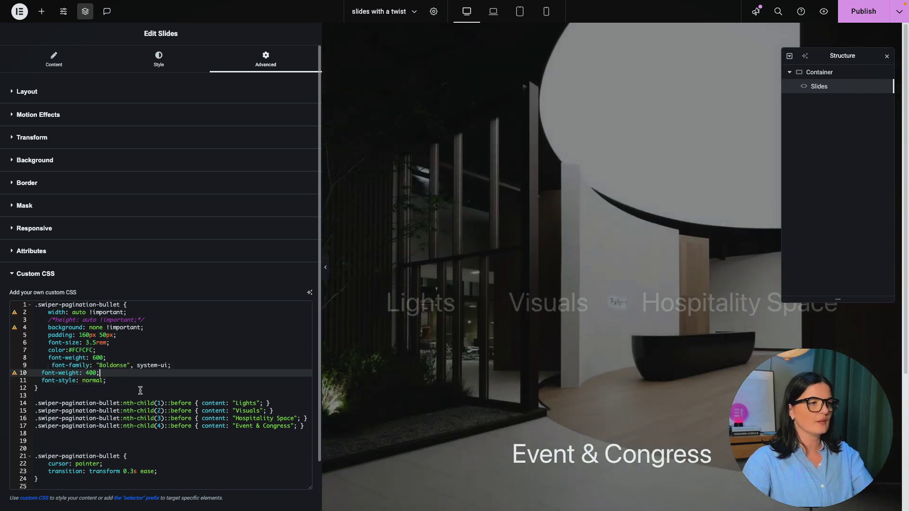
left_click(87, 373)
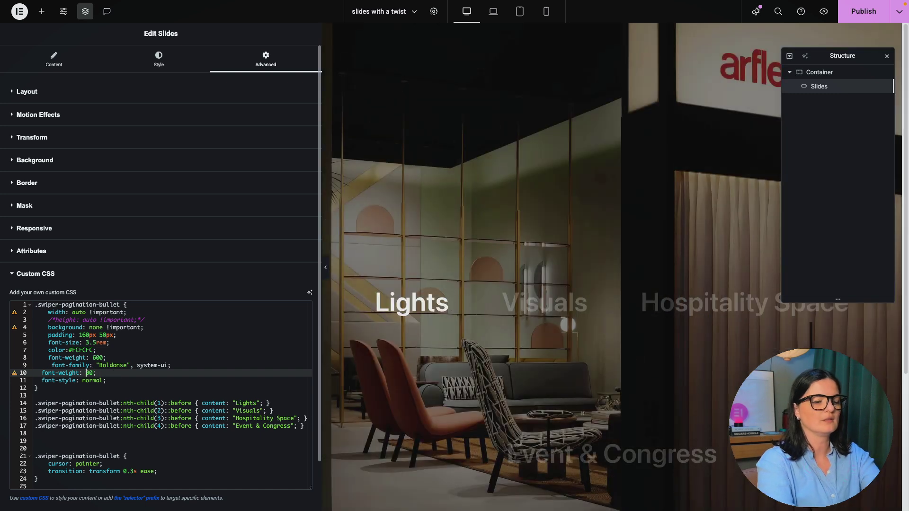
type("8")
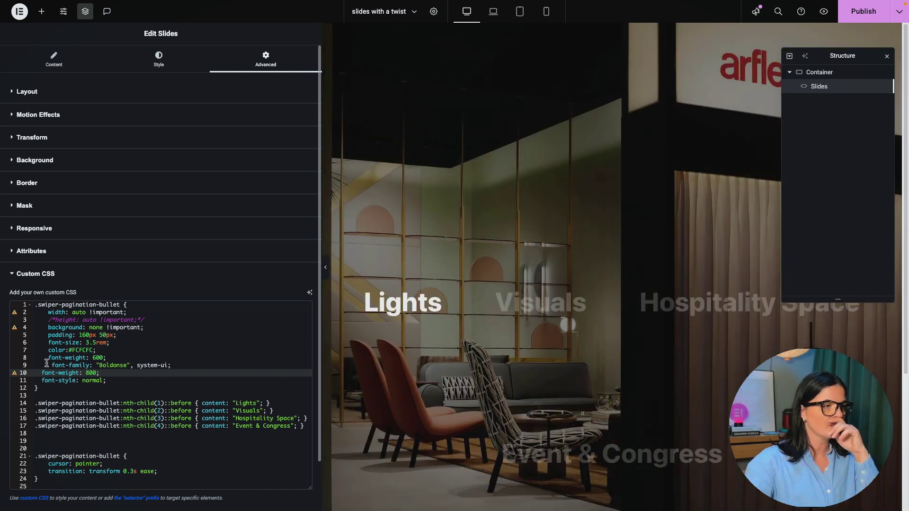
left_click_drag(46, 358, 107, 358)
key("BackSpace")
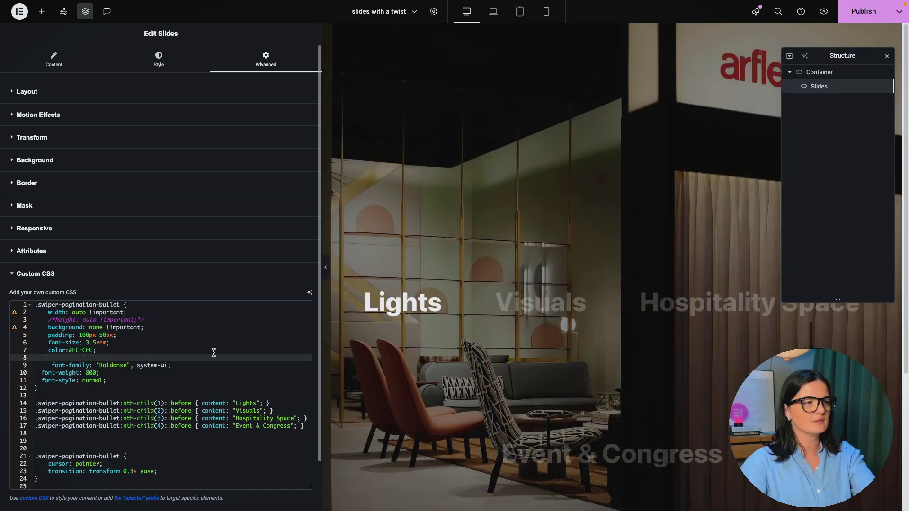
left_click(173, 379)
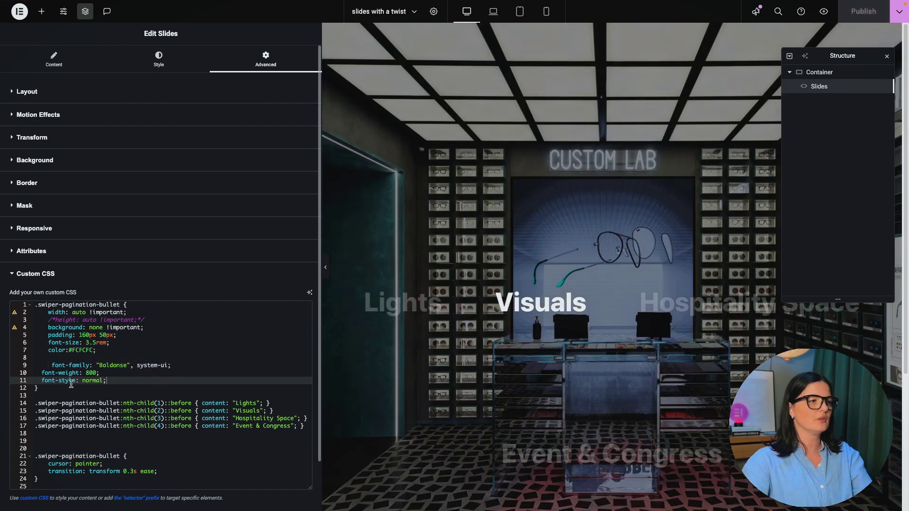
mouse_move(9, 402)
left_click(29, 430)
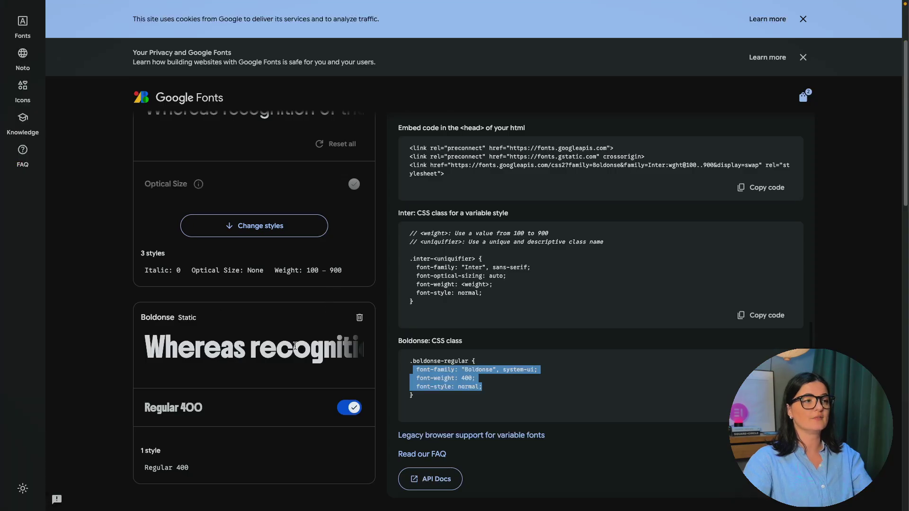
Step: Deselect the Boldonse CSS on Google Fonts and go back to the Elementor slides editor
left_click(295, 346)
scroll(295, 347, "down", 2)
scroll(185, 352, "up", 2)
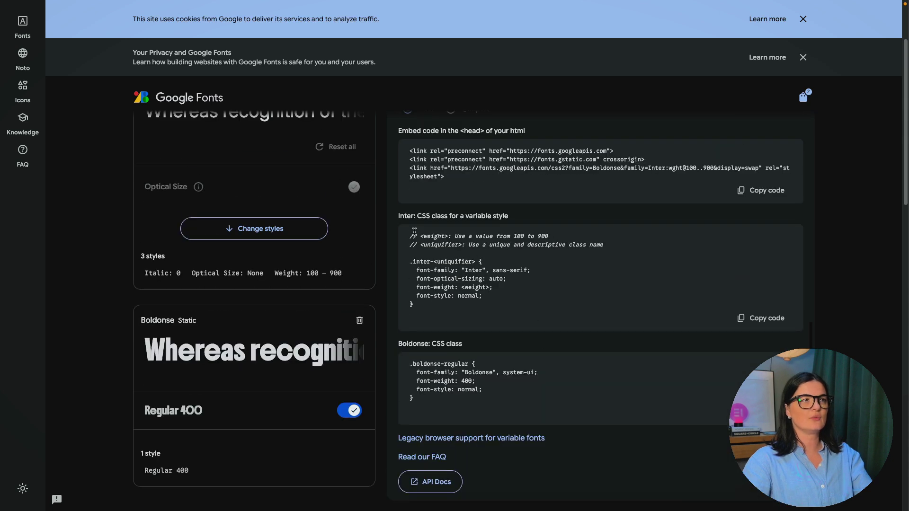
mouse_move(3, 255)
left_click(38, 411)
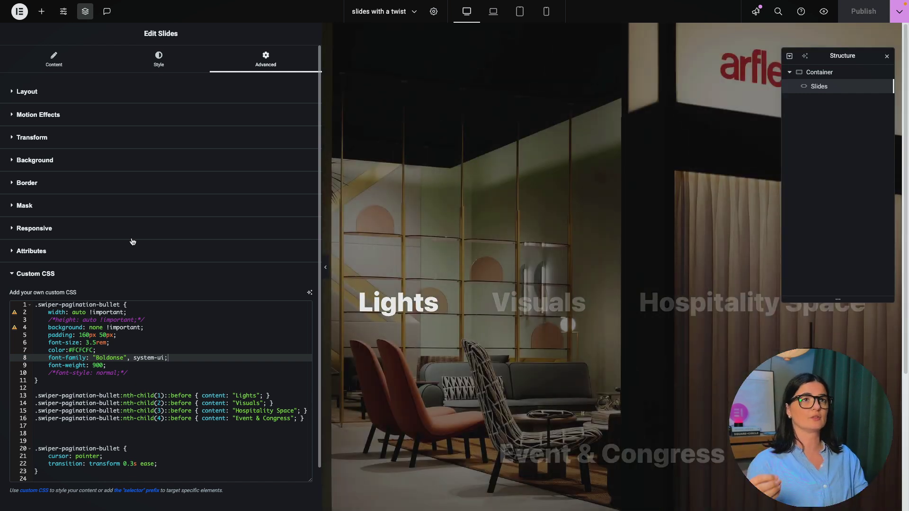
Step: Set the label font-weight to 900, comment out font-style, and scroll to the empty container
left_click(180, 456)
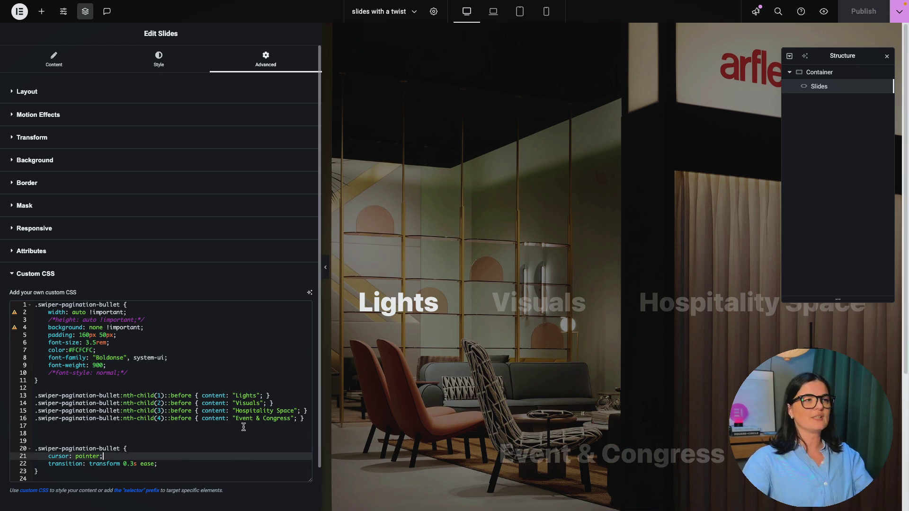
scroll(465, 424, "down", 3)
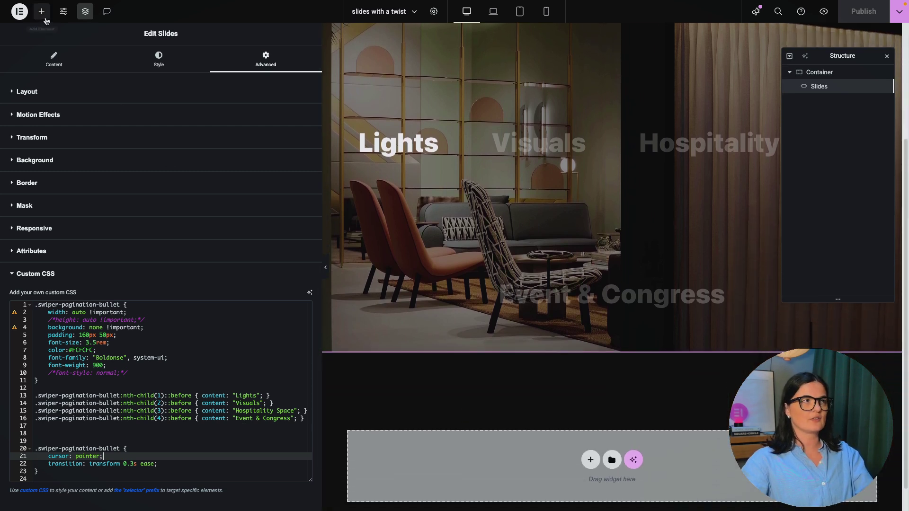
Step: Drop an HTML widget into the empty container, paste the hover slide-switching script, and publish
left_click(41, 11)
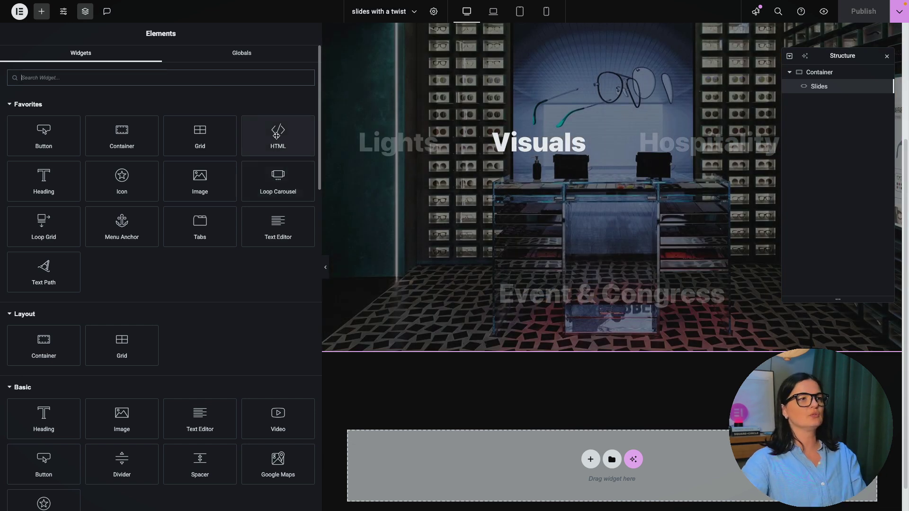
left_click_drag(274, 133, 508, 441)
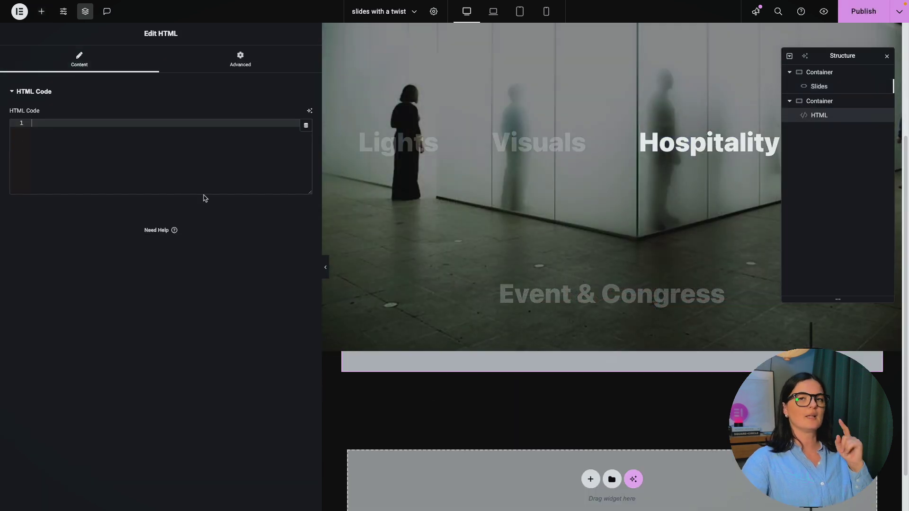
left_click(122, 142)
type("<script> document.addEventListener(\"DOMContentLoaded\", function () {     function activateSlideOnHover() {         document.querySelectorAll(\".elementor-swiper\").forEach((sliderWidget) => {             // Get the Swiper instance directly             let swiperContainer = sliderWidget.querySelector(\".swiper\");             let swiperInstance = swiperContainer?.swiper;              if (!swiperInstance) {                 console.warn(\"Swiper instance not found, retrying...\");                 setTimeout(activateSlideOnHover, 500); // Retry after 500ms                 return;             }              let dots = sliderWidget.querySelectorAll(\".swiper-pagination-bullet\");              if (dots.length === 0) {                 console.warn(\"No pagination bullets found!\");                 return;             }              dots.forEach((dot, index) => {                 dot.addEventListener(\"mouseenter\", () => {                     // Trigger the slide to the correct index when hovering over the dots                     swiperInstance.slideTo(index);                 });             });              console.log(\"Hover effect attached to dots.\");         });     }      setTimeout(activateSlideOnHover, 1500); // Delay to ensure Elementor initializes Swiper }); </script>")
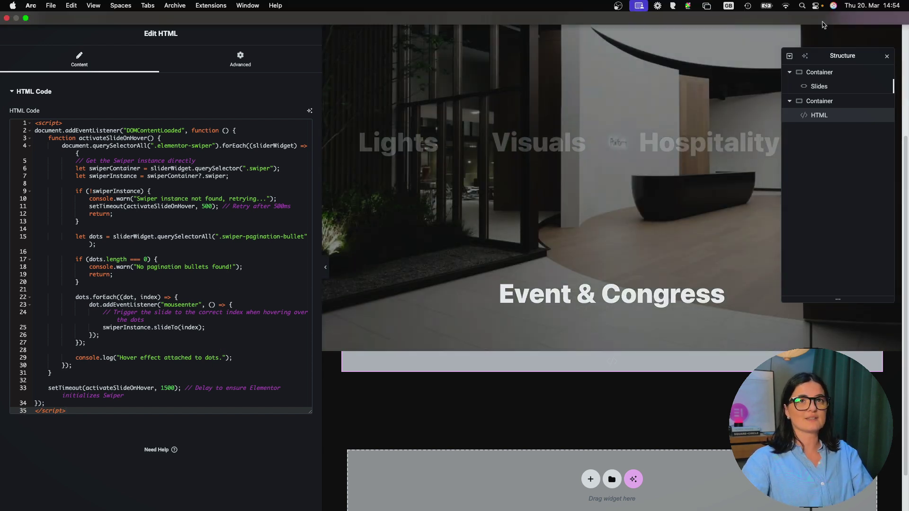
left_click(864, 10)
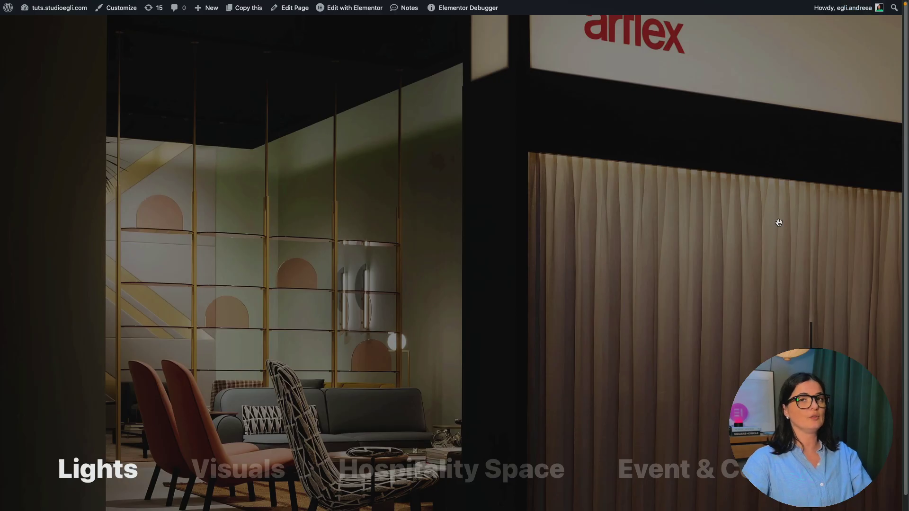
Step: On the live page, check Hospitality Space, Visuals, Lights and Event & Congress each switch the slide
left_click(528, 457)
left_click(274, 466)
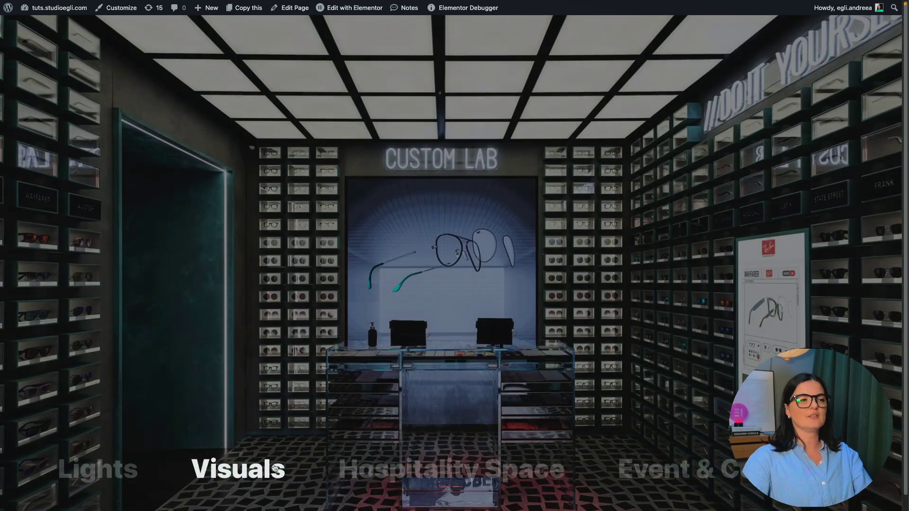
left_click(118, 463)
left_click(239, 469)
left_click(450, 469)
left_click(649, 465)
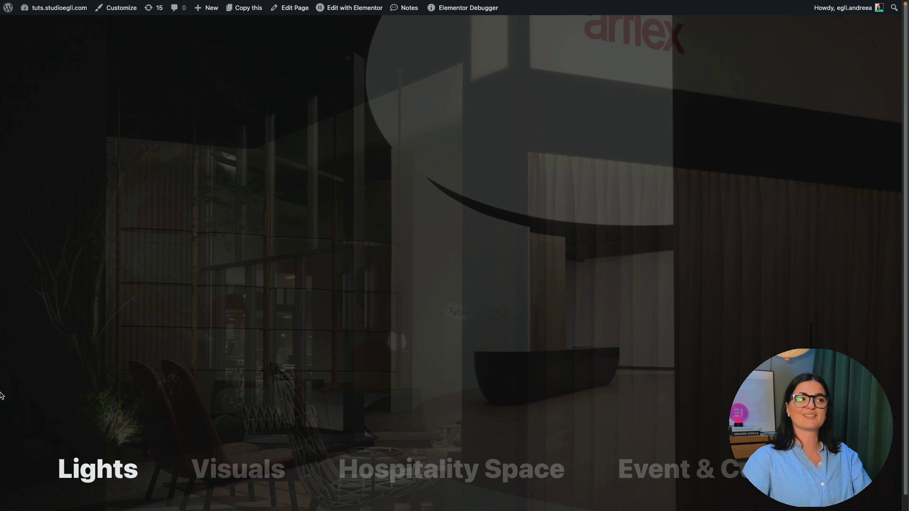
Step: Select the Slides widget and keep its pagination position set to Inside
mouse_move(6, 396)
left_click(33, 417)
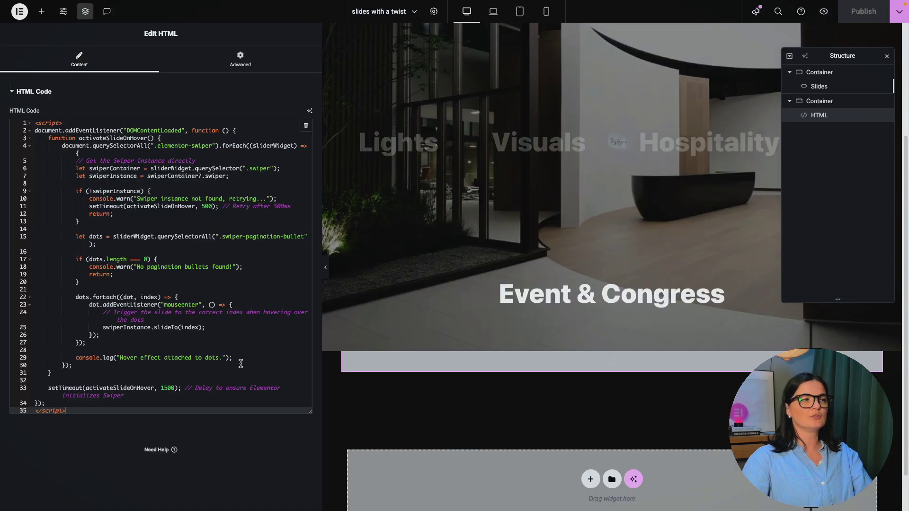
left_click(819, 86)
left_click(55, 66)
left_click(60, 362)
left_click(158, 61)
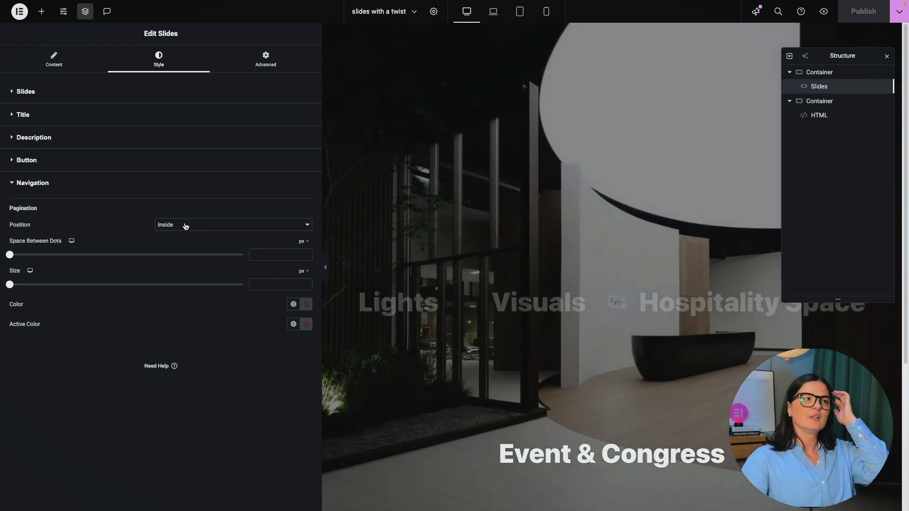
left_click(185, 224)
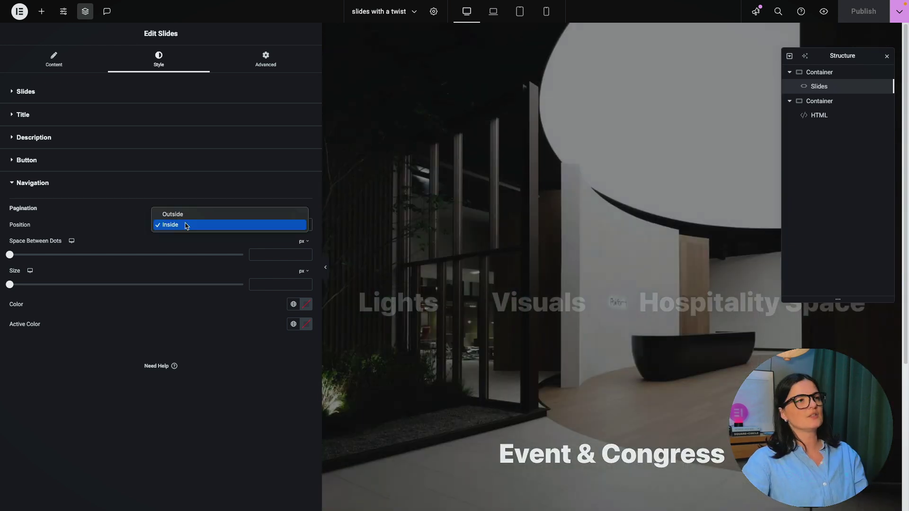
left_click(130, 226)
Step: Delete the 160 top padding value from the label rule in the custom CSS
left_click(263, 64)
scroll(161, 310, "down", 5)
left_click(63, 445)
left_click(88, 335)
key("BackSpace")
key("BackSpace")
key("BackSpace")
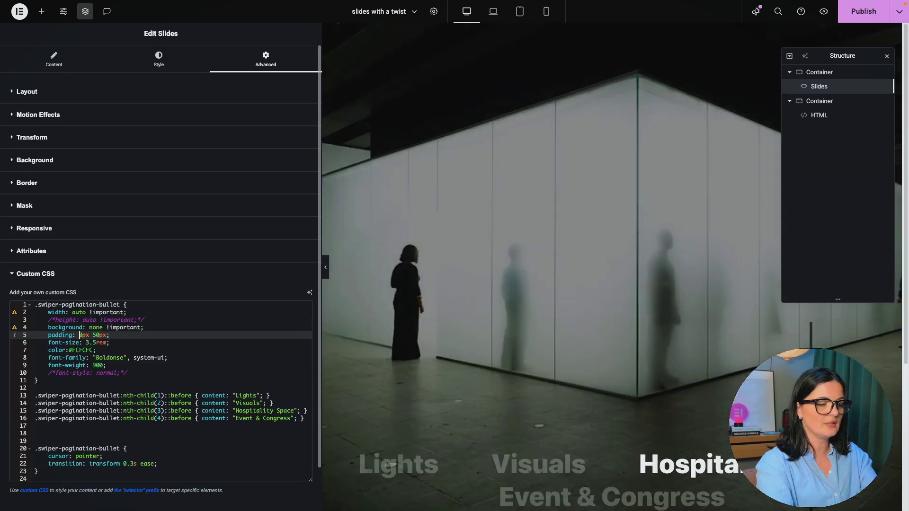
Step: Set the label top padding to 250px, publish, and view the live slider page
type("2")
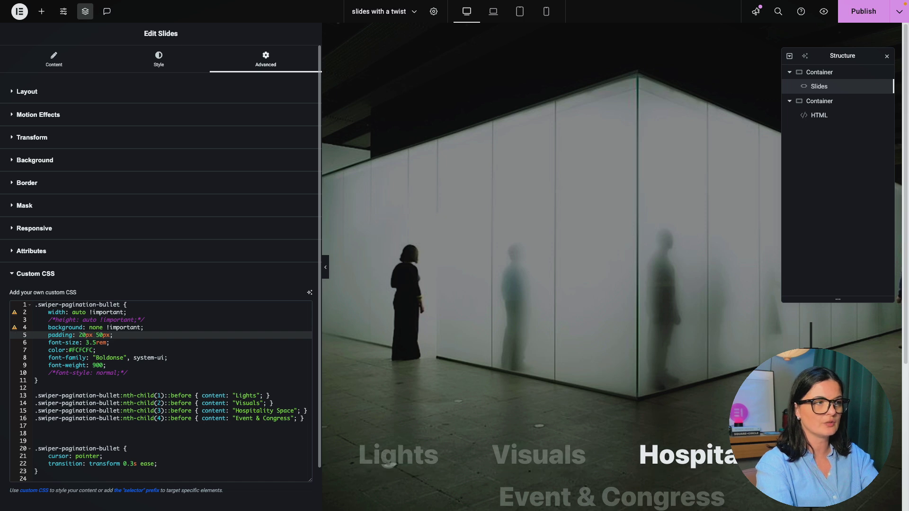
type("5")
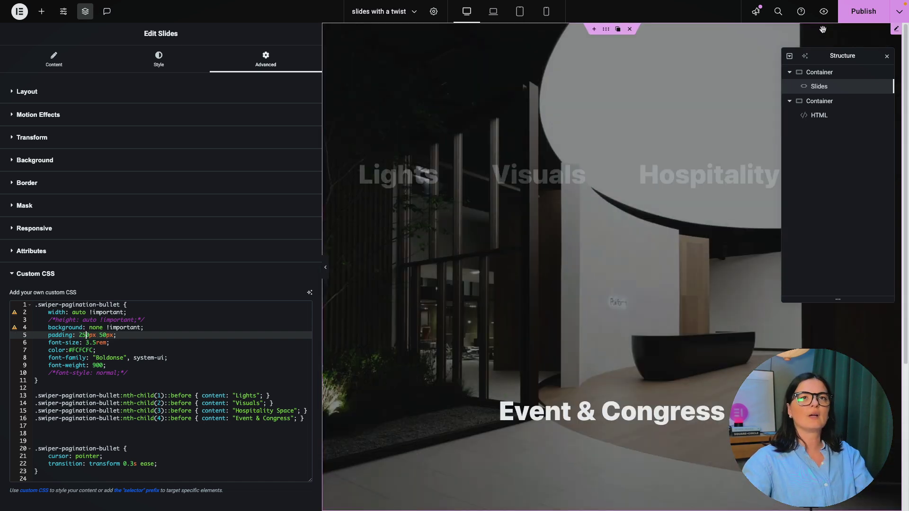
left_click(840, 19)
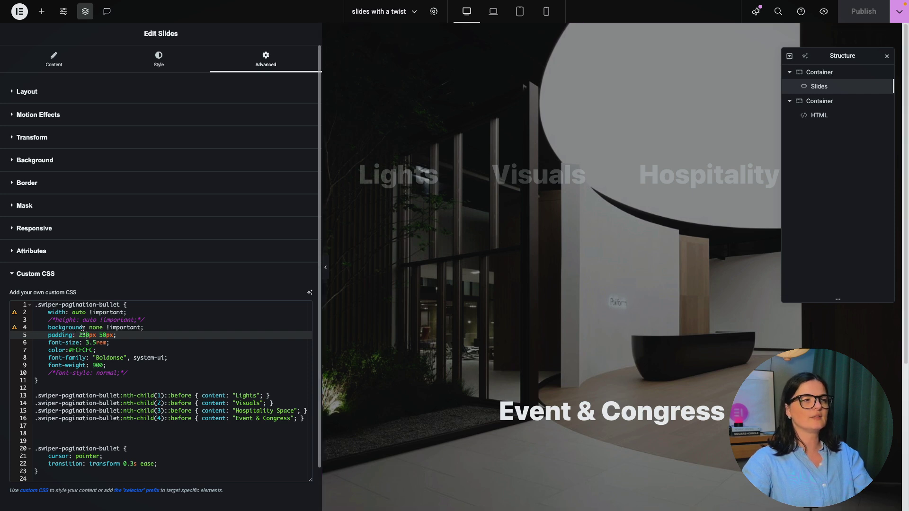
mouse_move(2, 302)
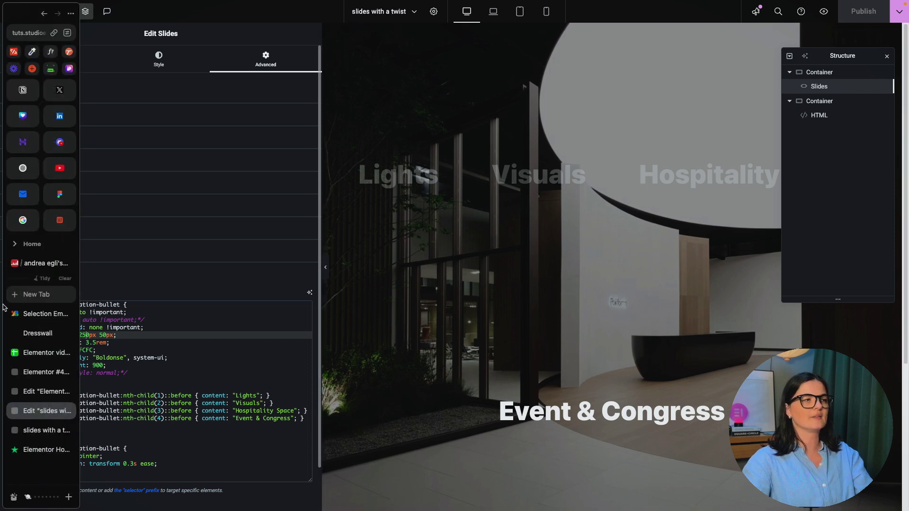
left_click(42, 430)
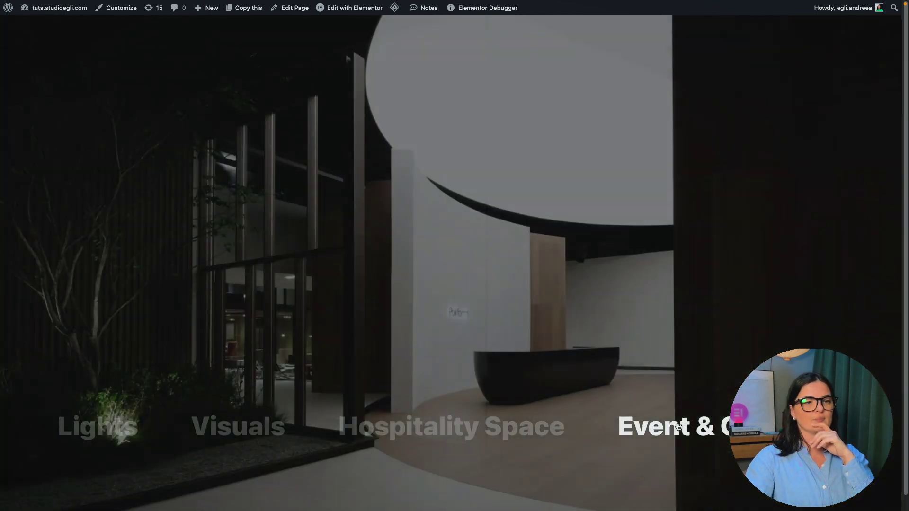
Step: Return to the Elementor editor, then check the live slider page showing the labels along the top
mouse_move(1, 282)
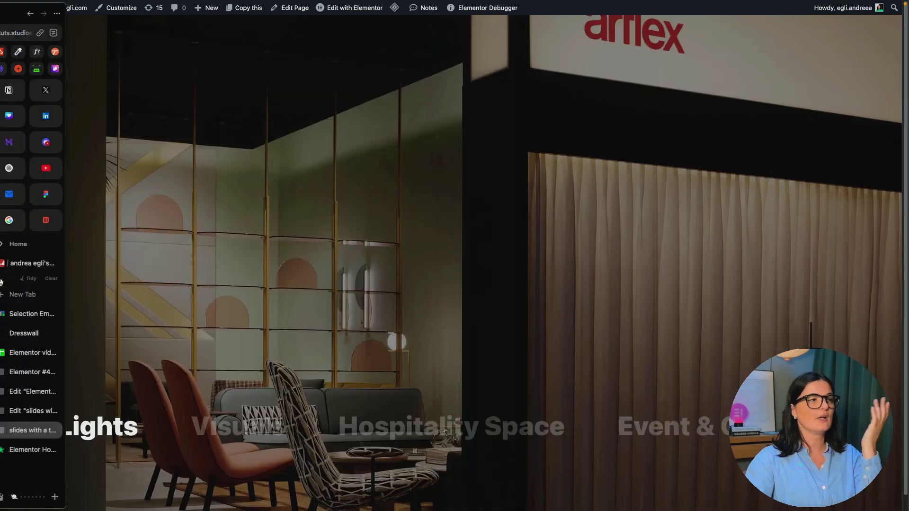
left_click(33, 411)
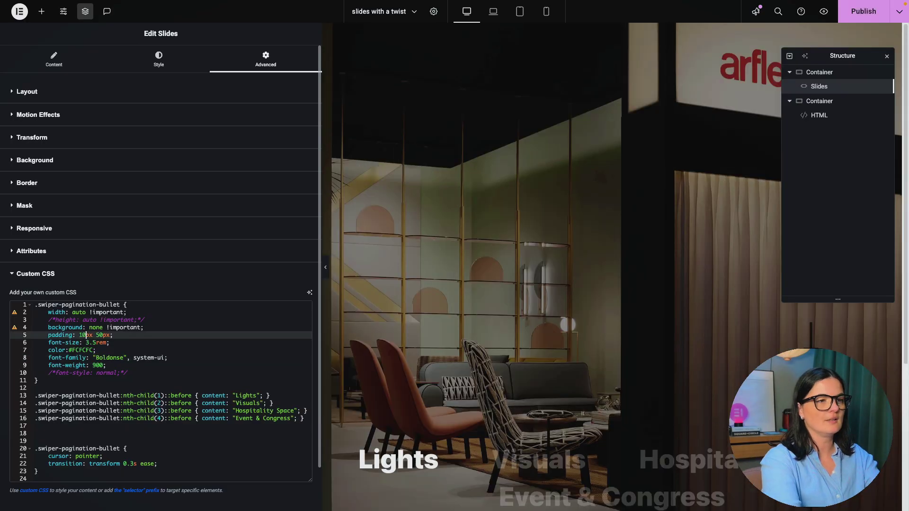
key("ctrl+Tab")
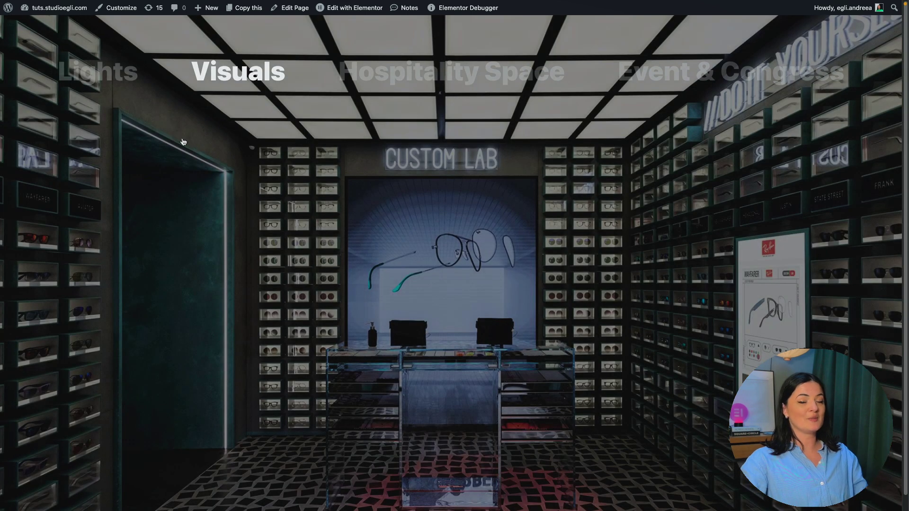
mouse_move(759, 193)
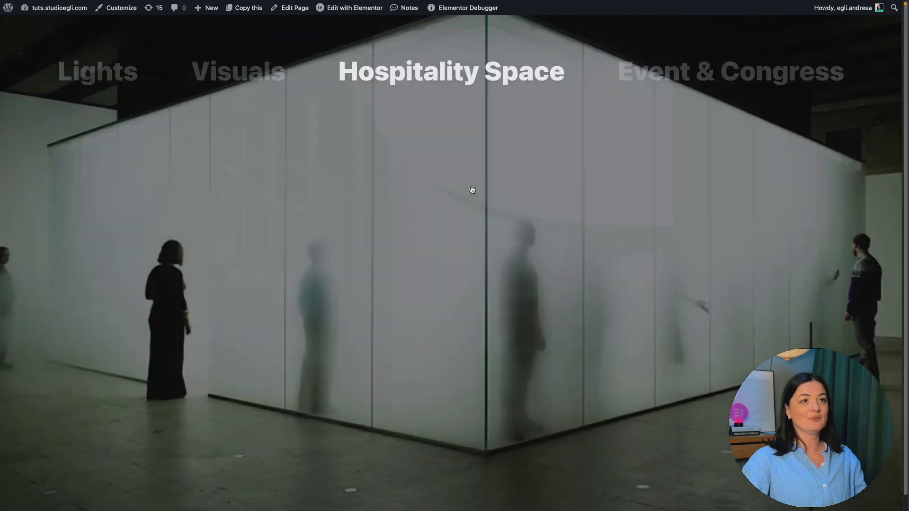